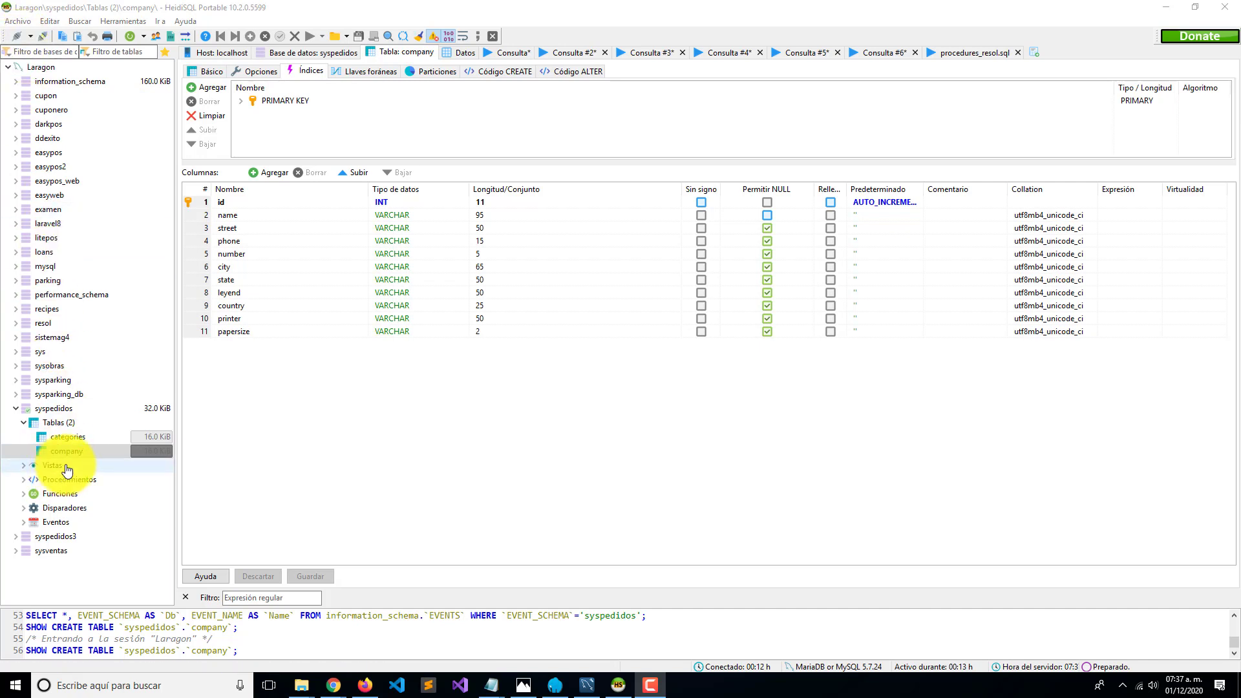
Step: Create a new table named customers in the syspedidos database
left_click(16, 409)
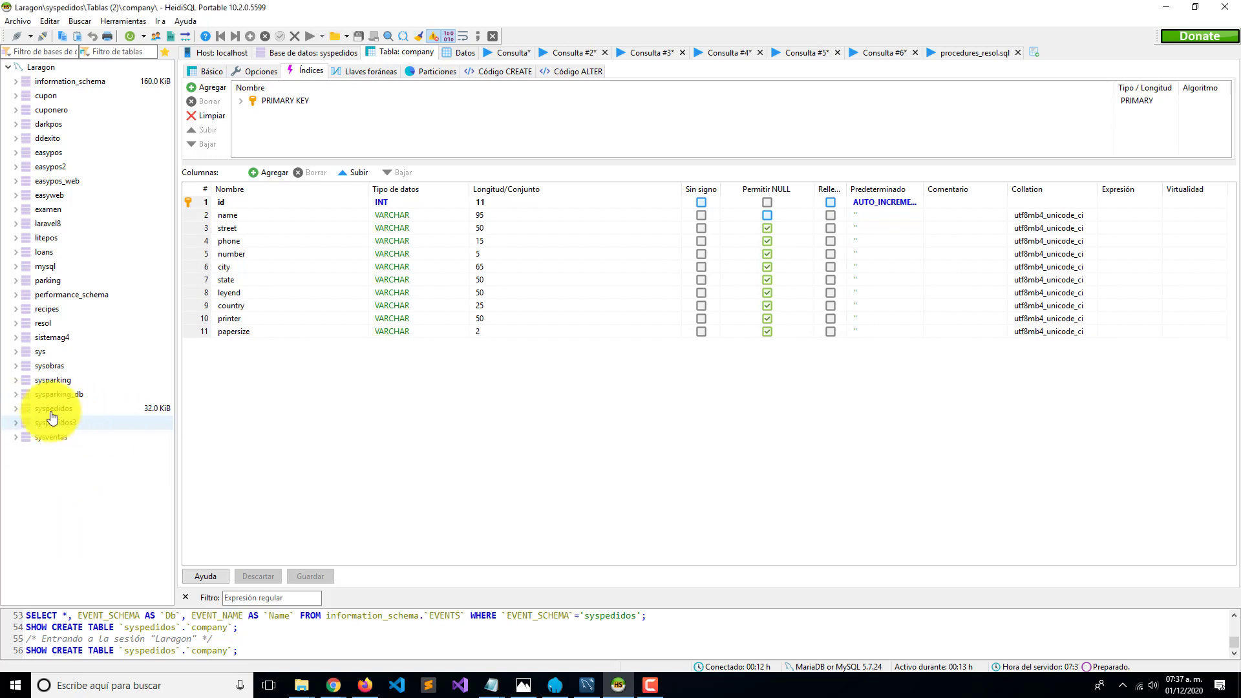
left_click(17, 408)
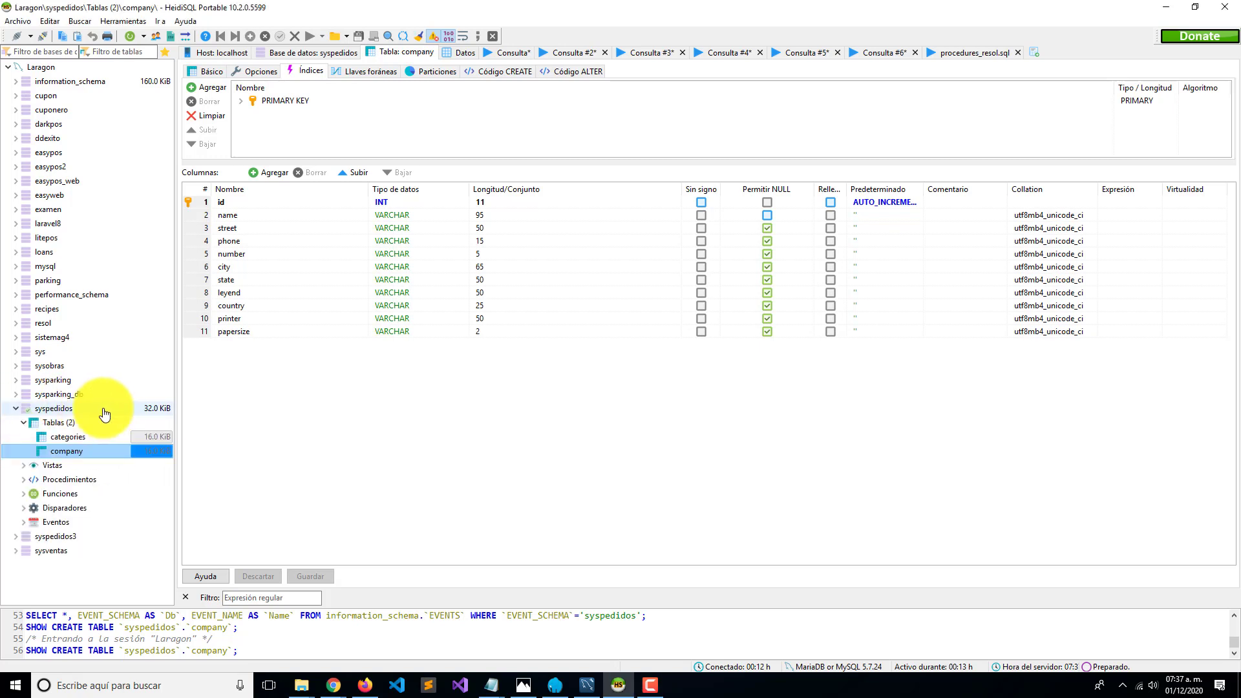
left_click(57, 410)
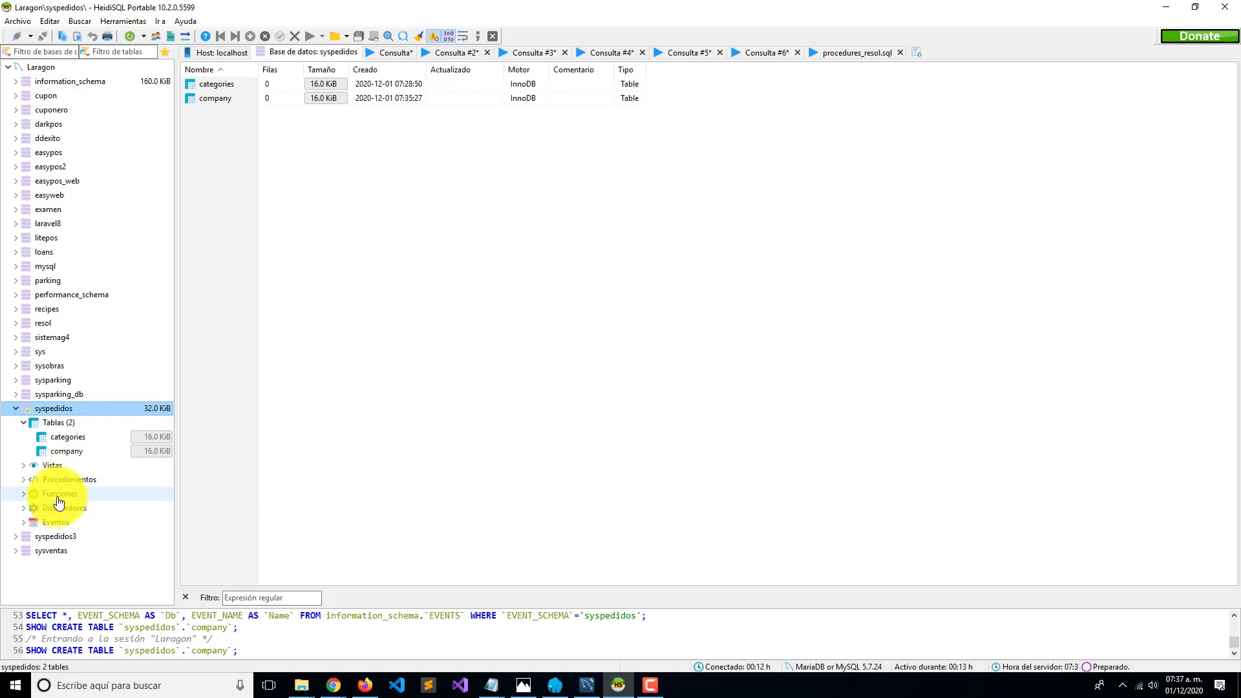
right_click(48, 424)
mouse_move(96, 490)
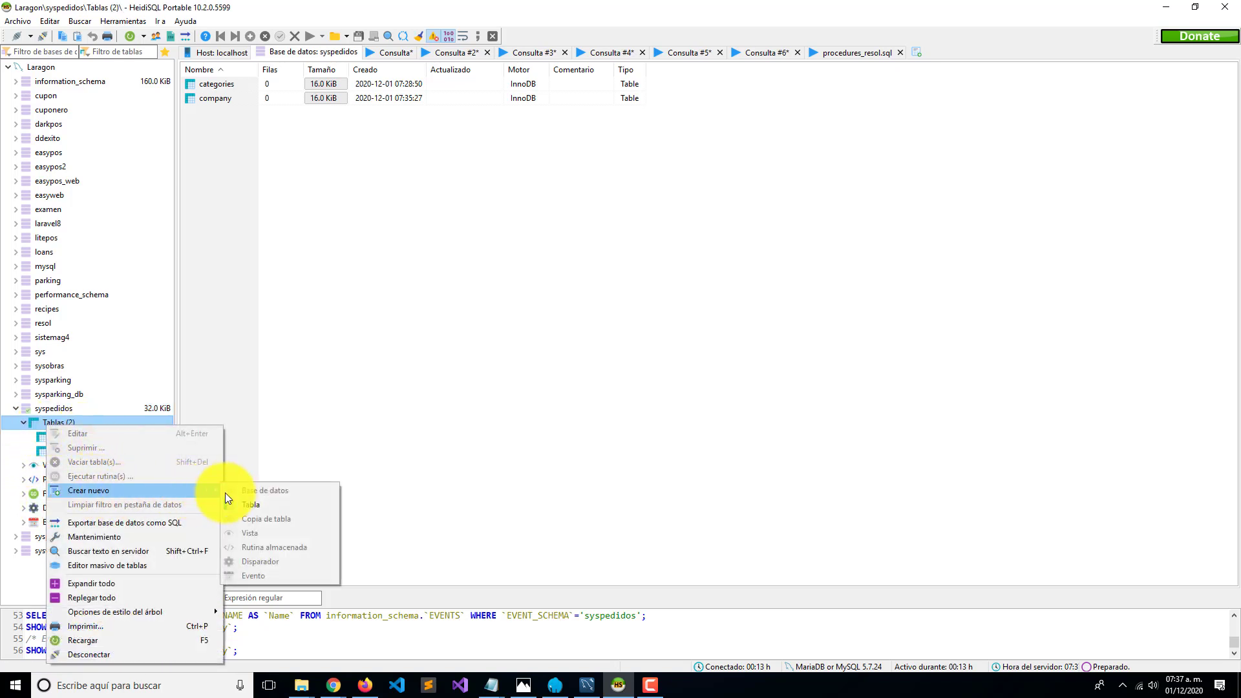
left_click(241, 503)
left_click(266, 93)
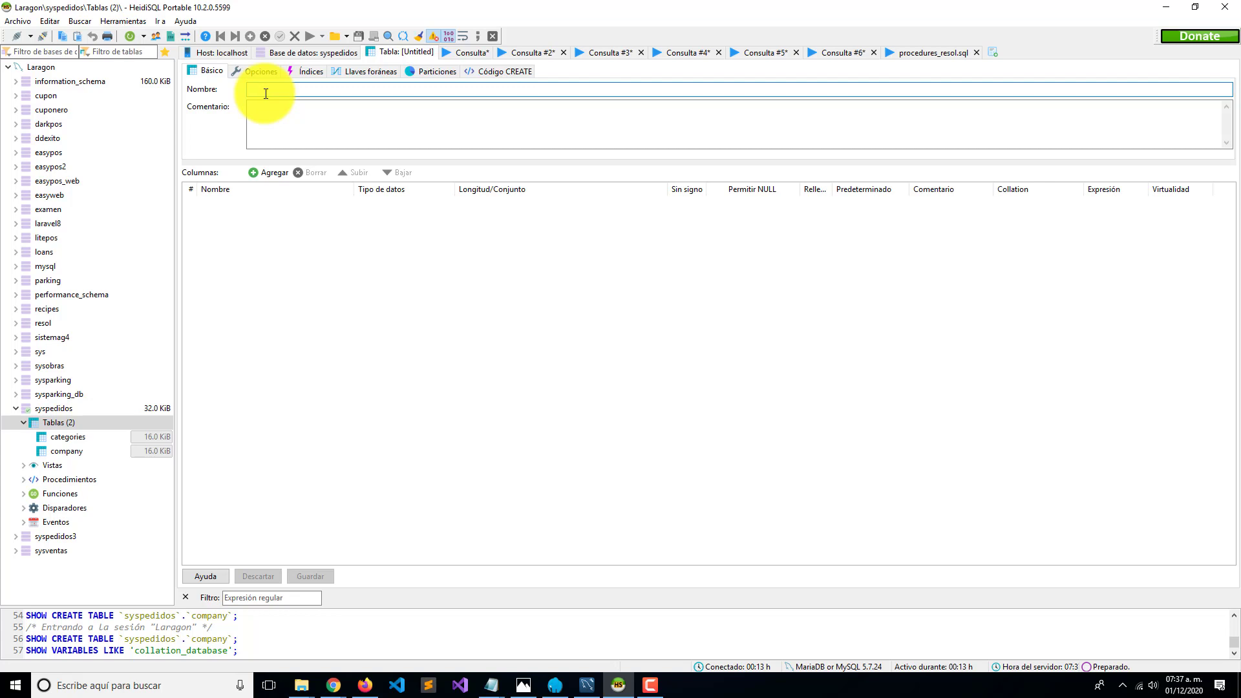
type("customers")
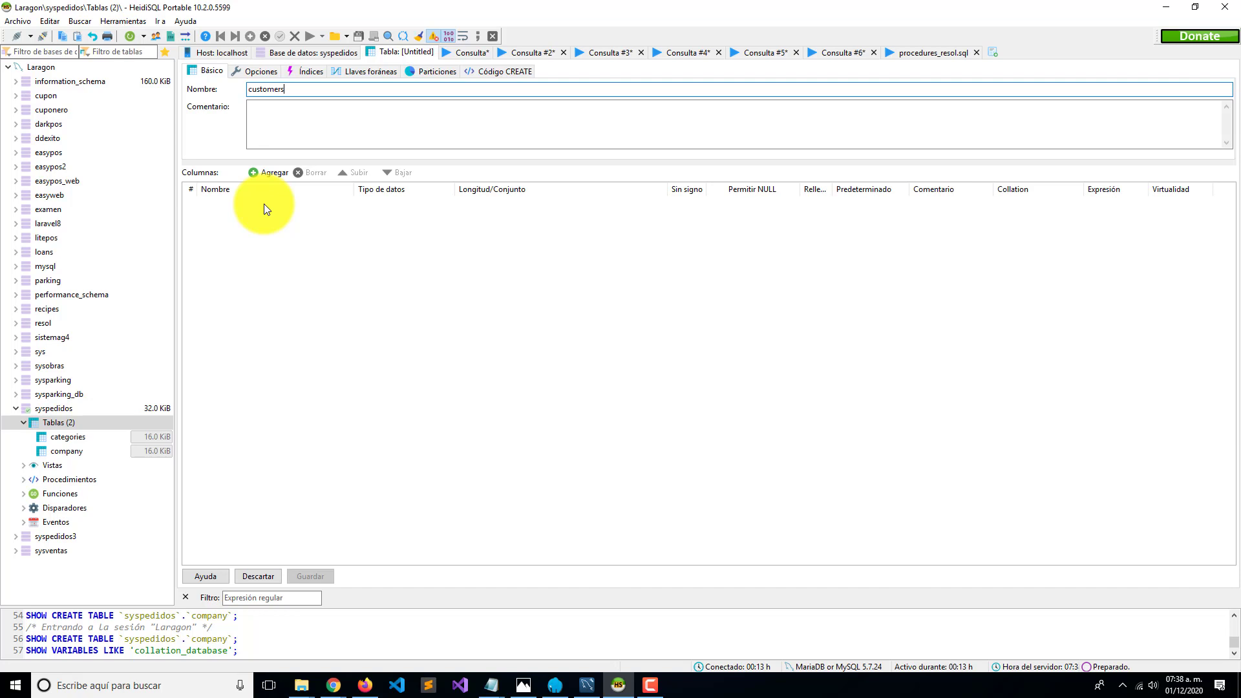
Step: Add an id column to the customers table and make it the primary key
left_click(268, 174)
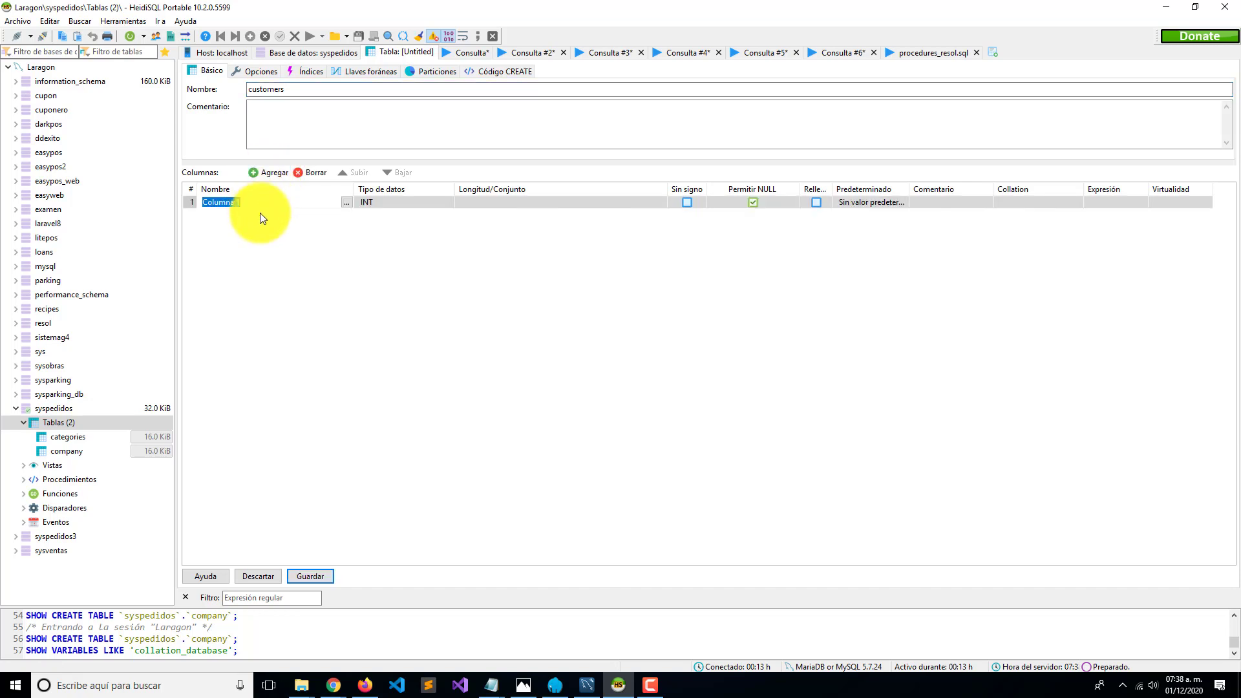
type("id")
left_click(267, 217)
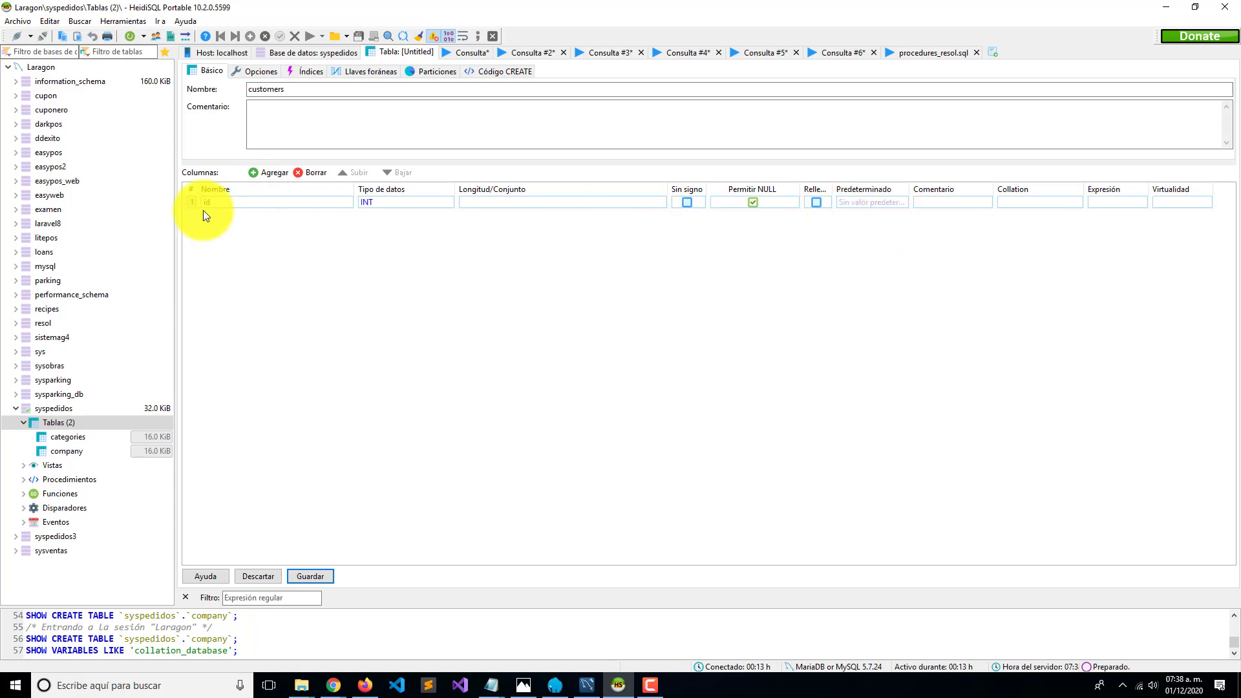
left_click(225, 204)
right_click(227, 203)
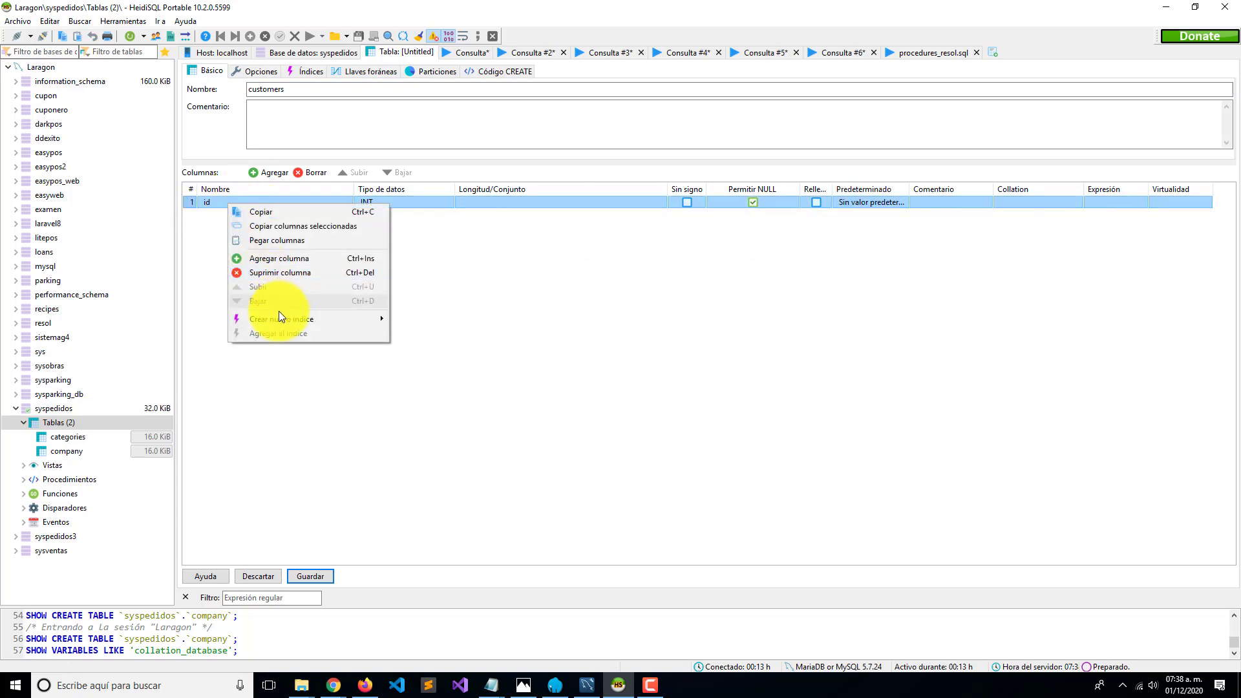
mouse_move(276, 319)
left_click(400, 320)
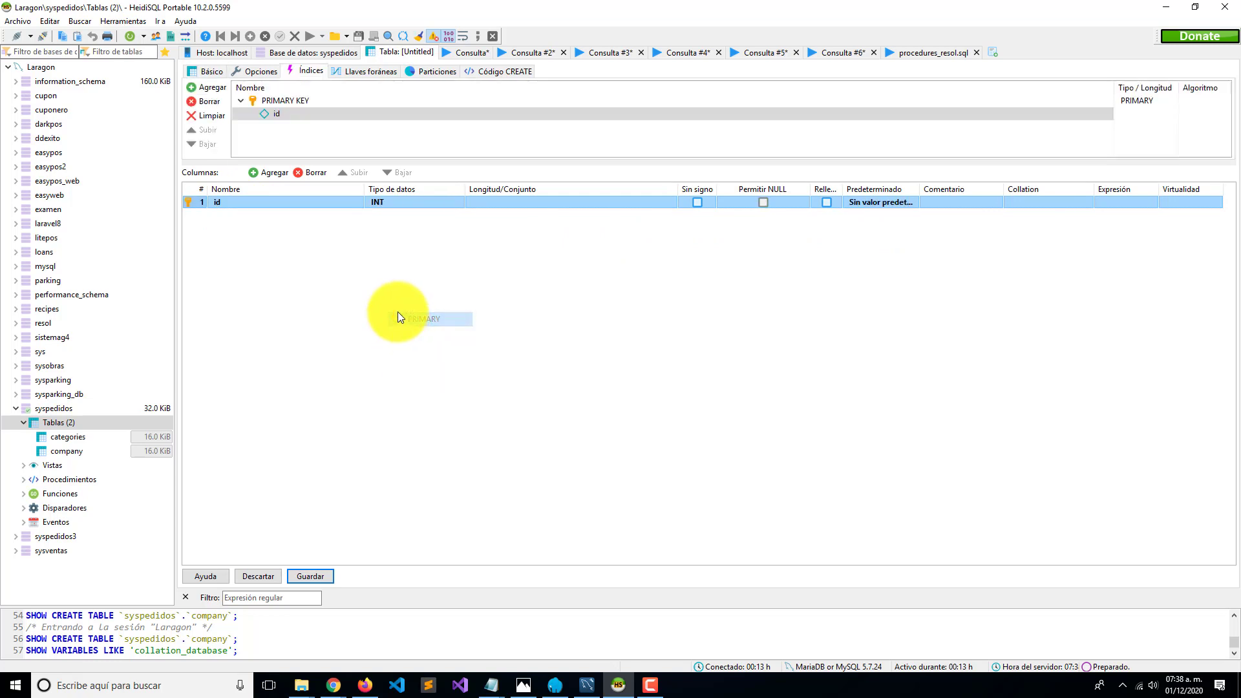
Step: Set the id column's default to AUTO_INCREMENT
left_click(871, 204)
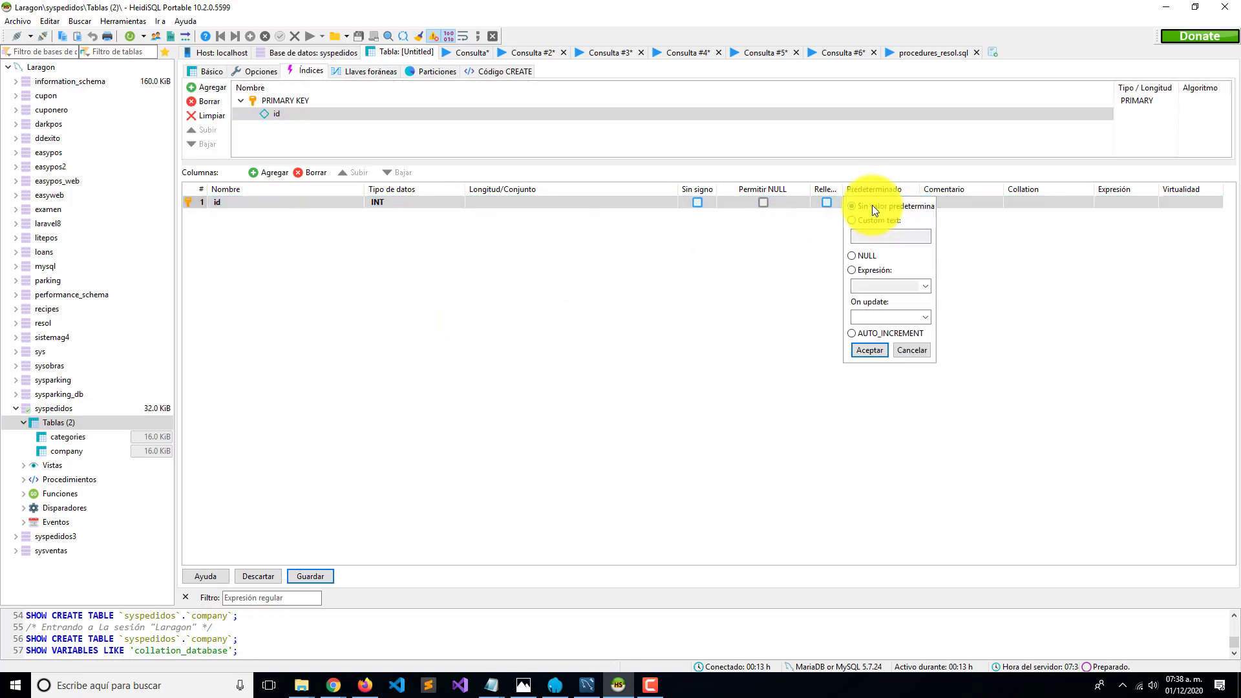
left_click(868, 350)
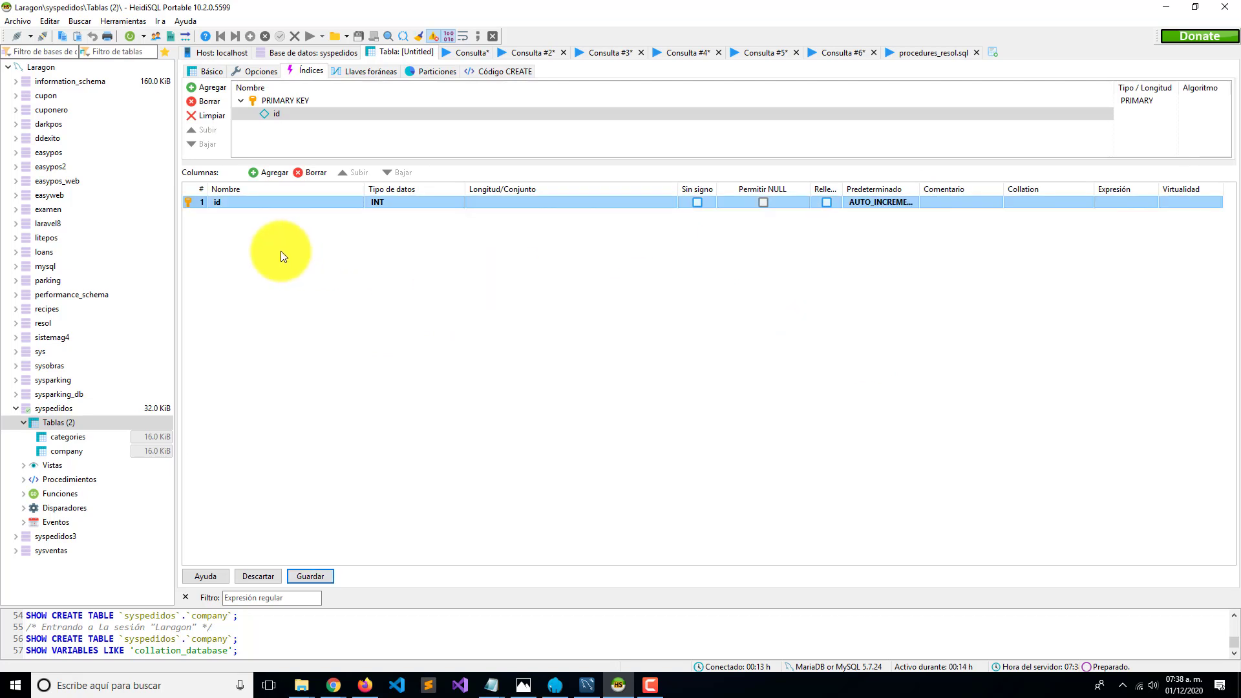
left_click(869, 205)
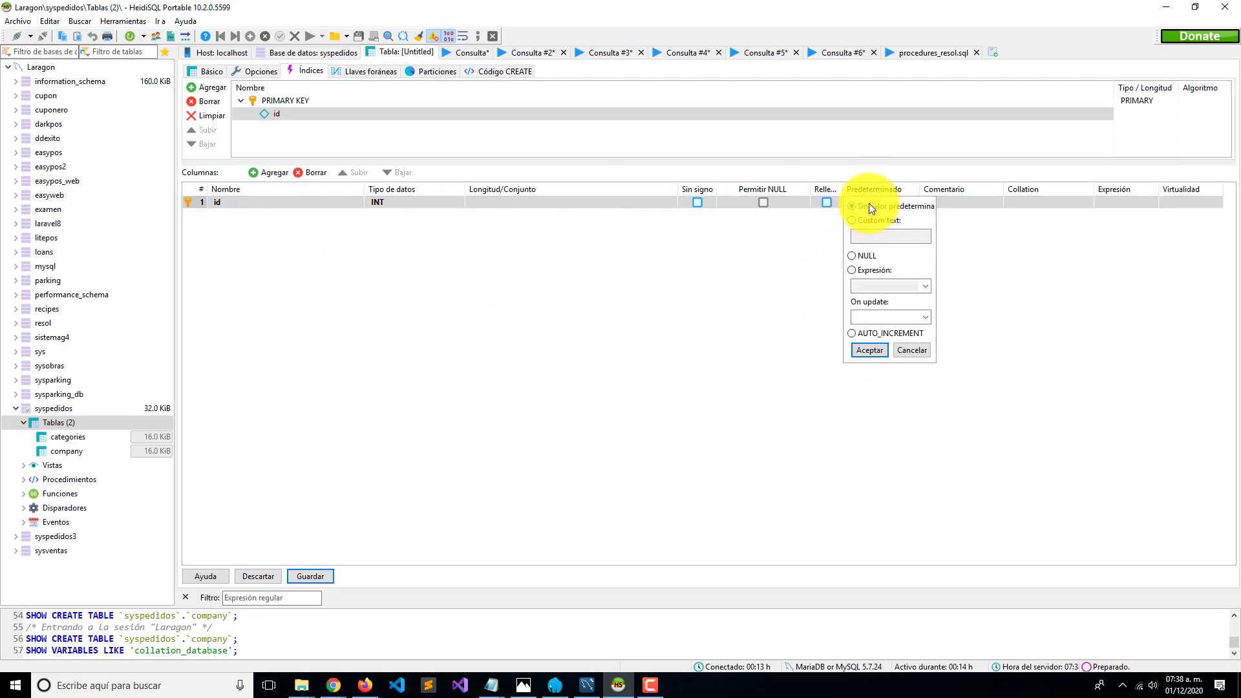
left_click(869, 350)
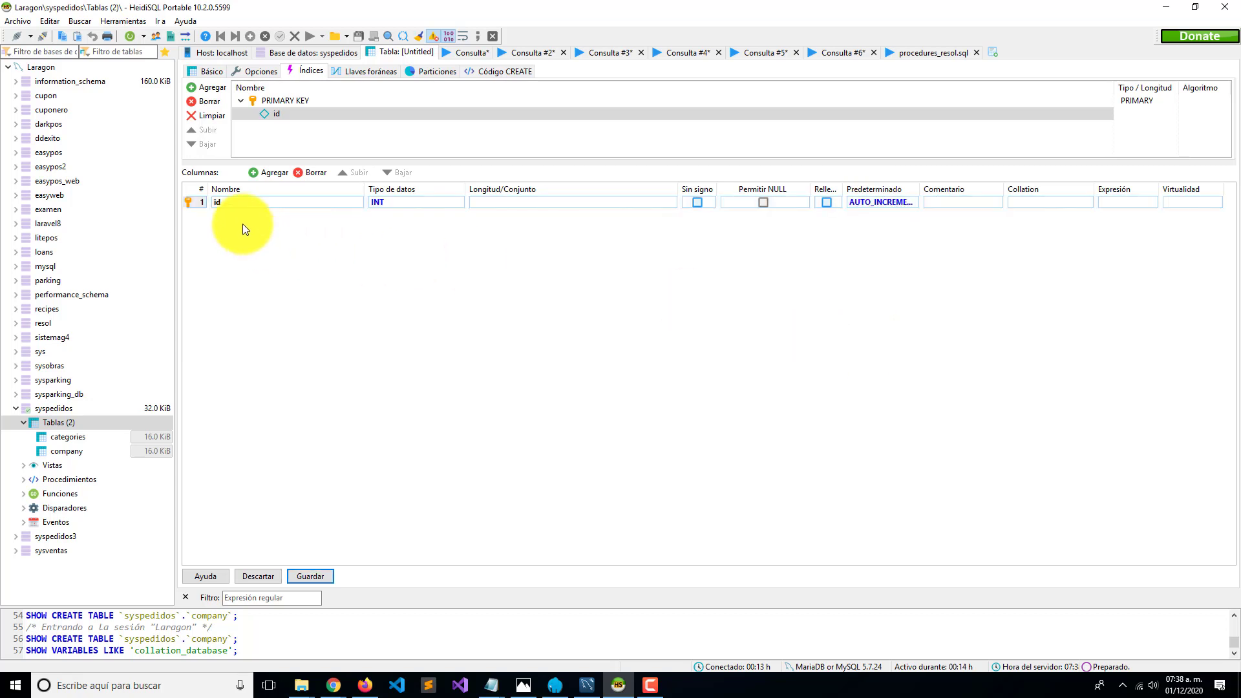
Step: Add a name column of type VARCHAR with length 50 and an empty custom text as its default
left_click(268, 174)
type("name")
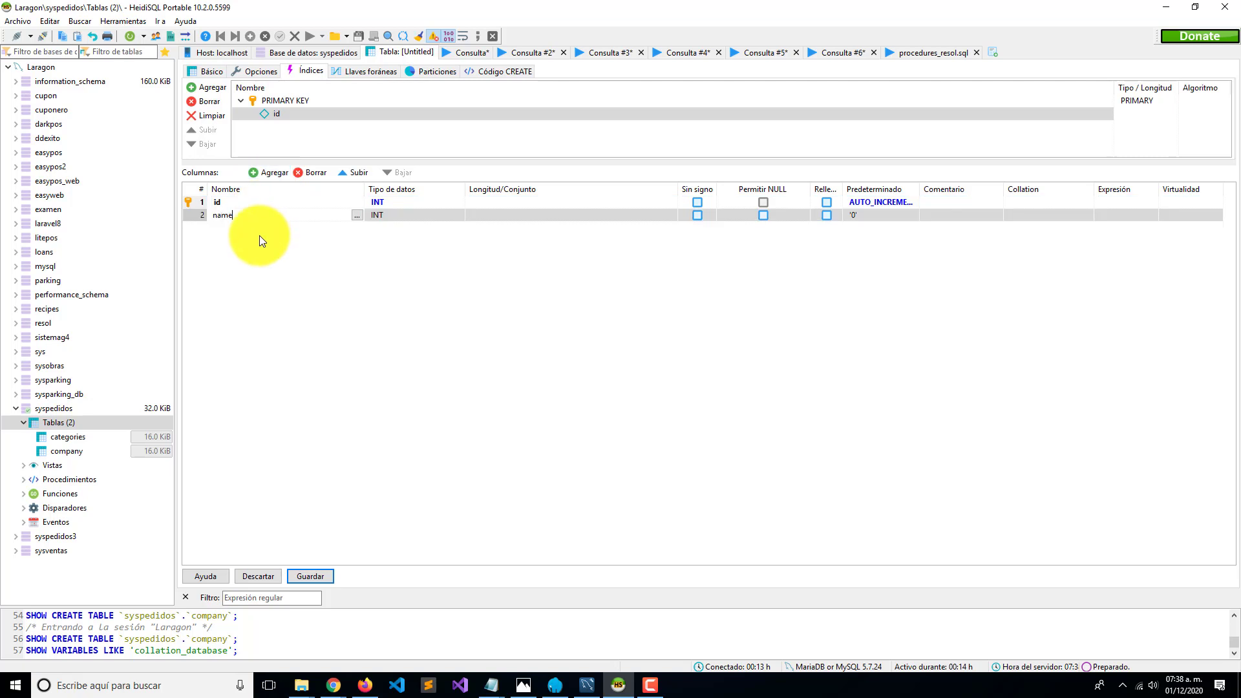
left_click(397, 217)
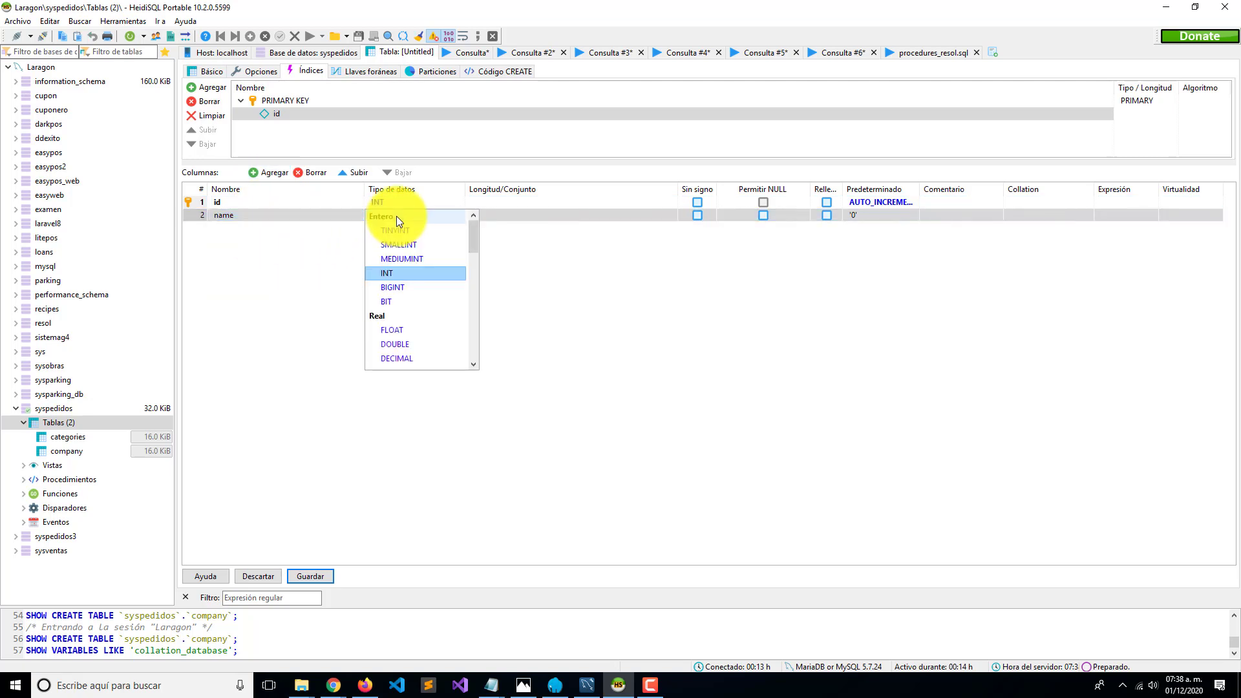
key("v")
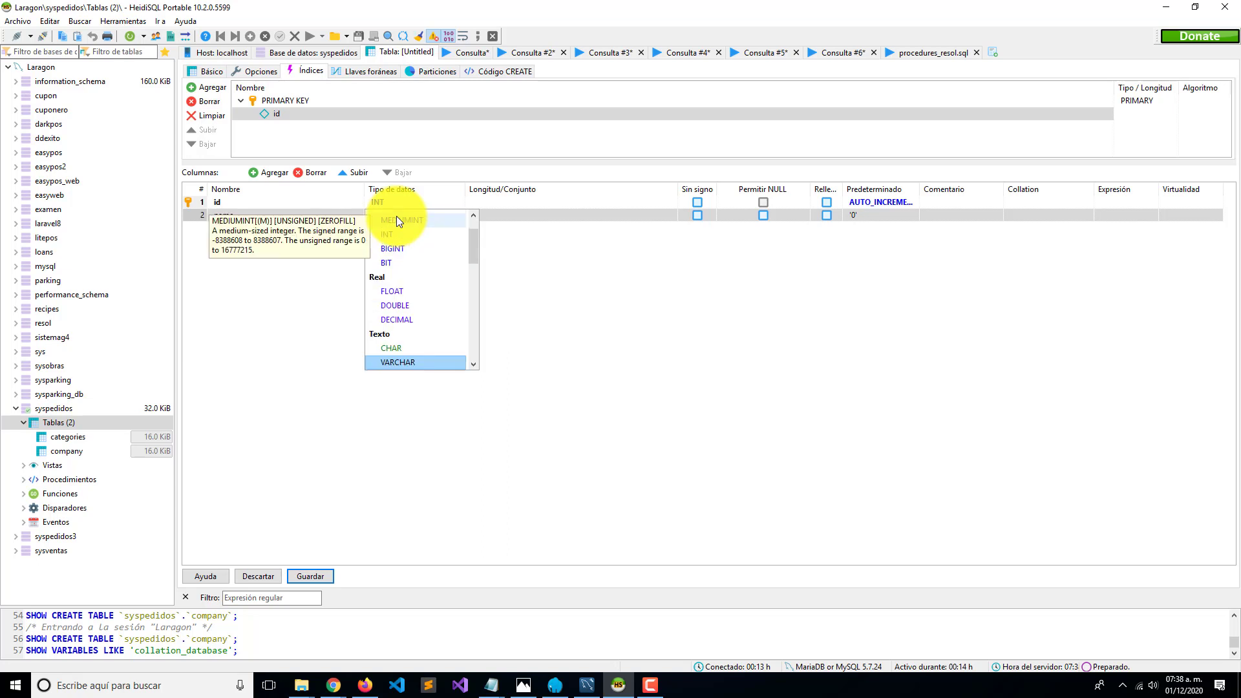
left_click(409, 364)
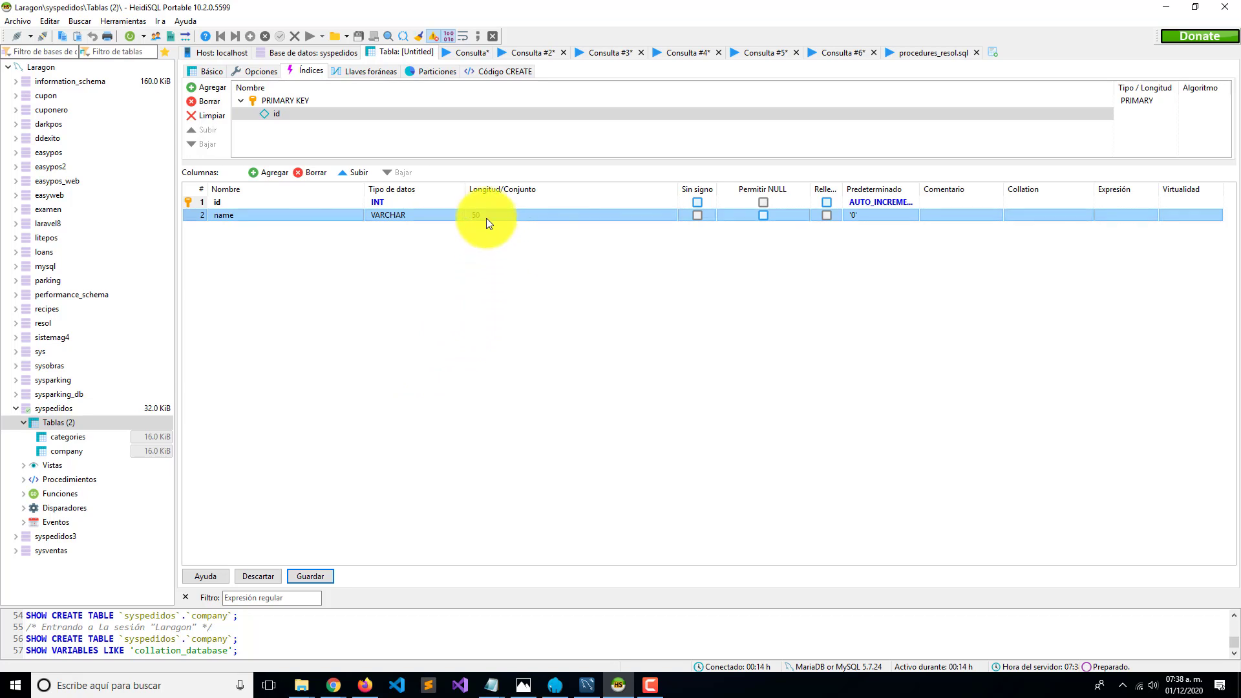
left_click(868, 215)
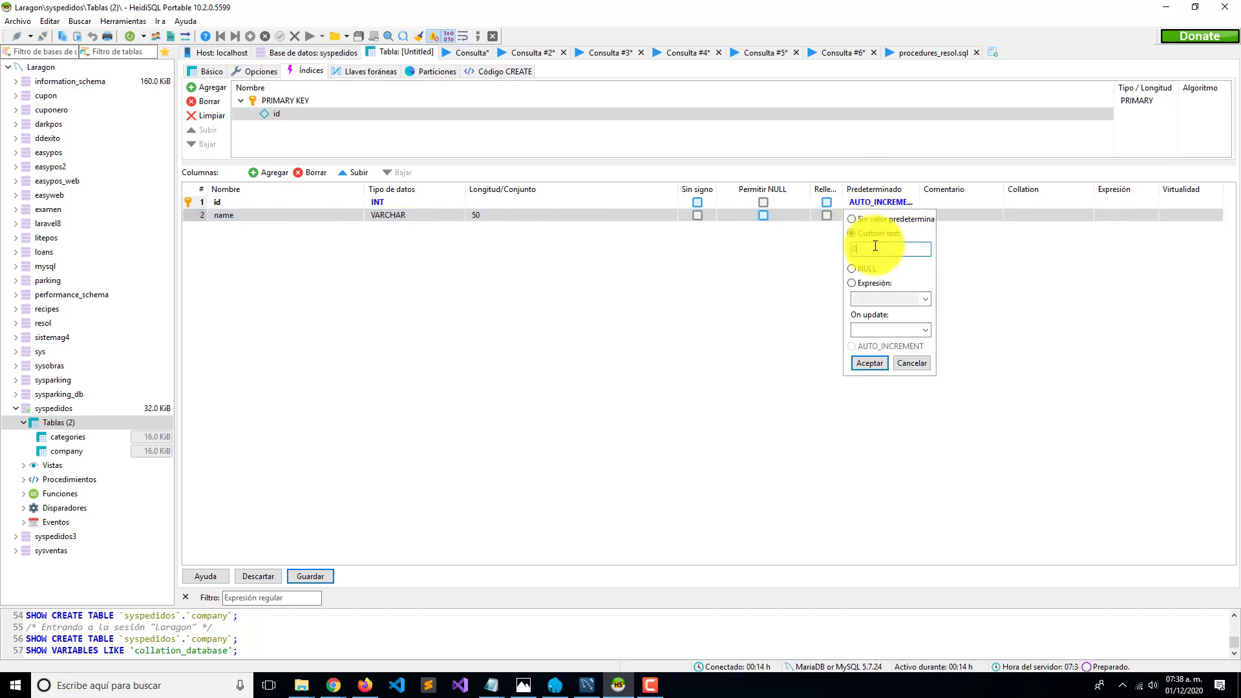
key("BackSpace")
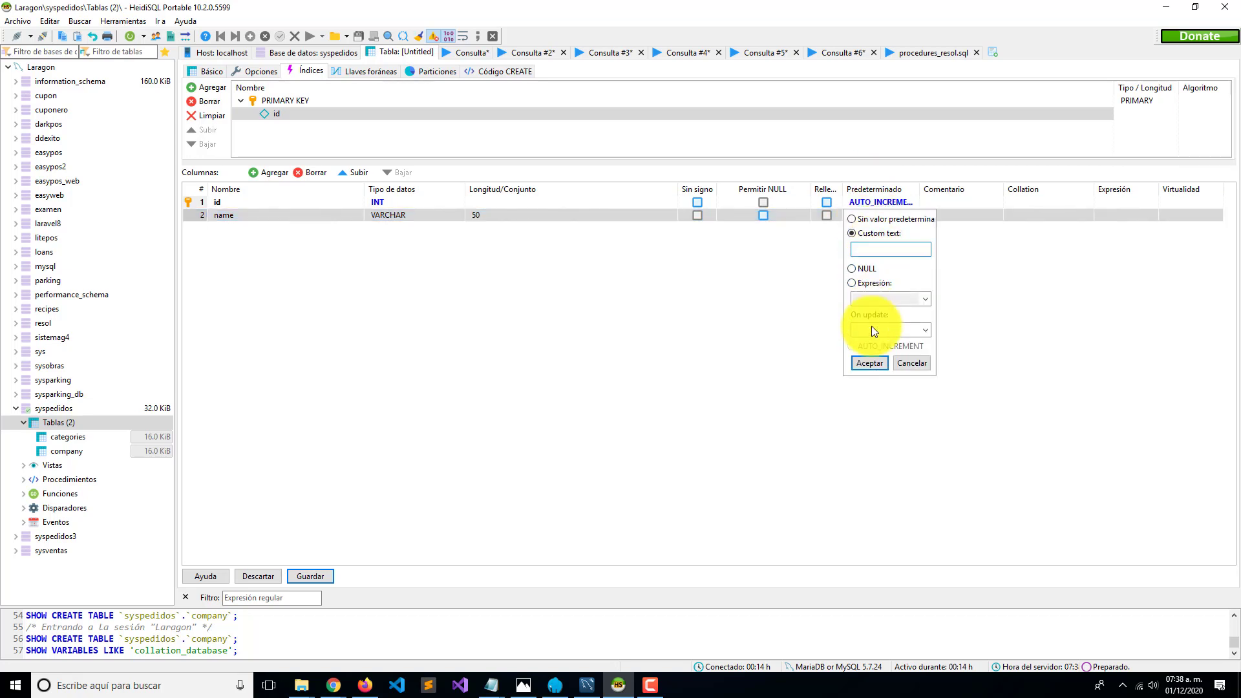
left_click(870, 364)
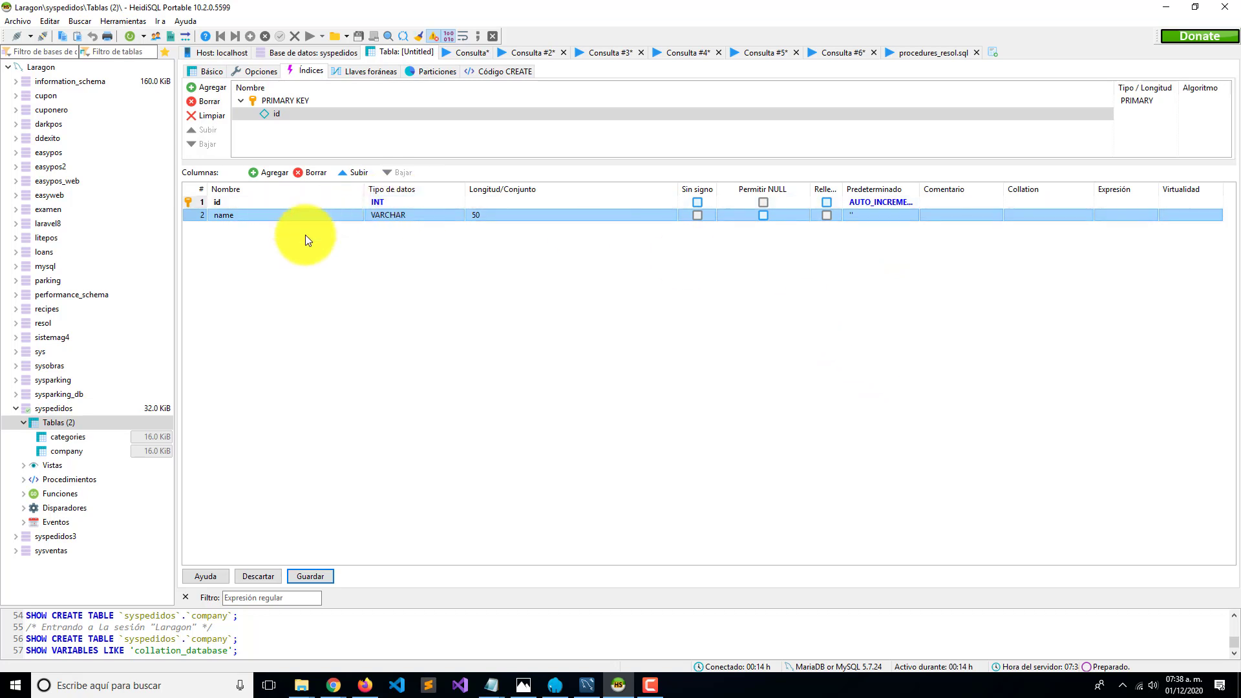
Step: Add a phone column of type VARCHAR with length 12 and allow NULL values in it
left_click(273, 175)
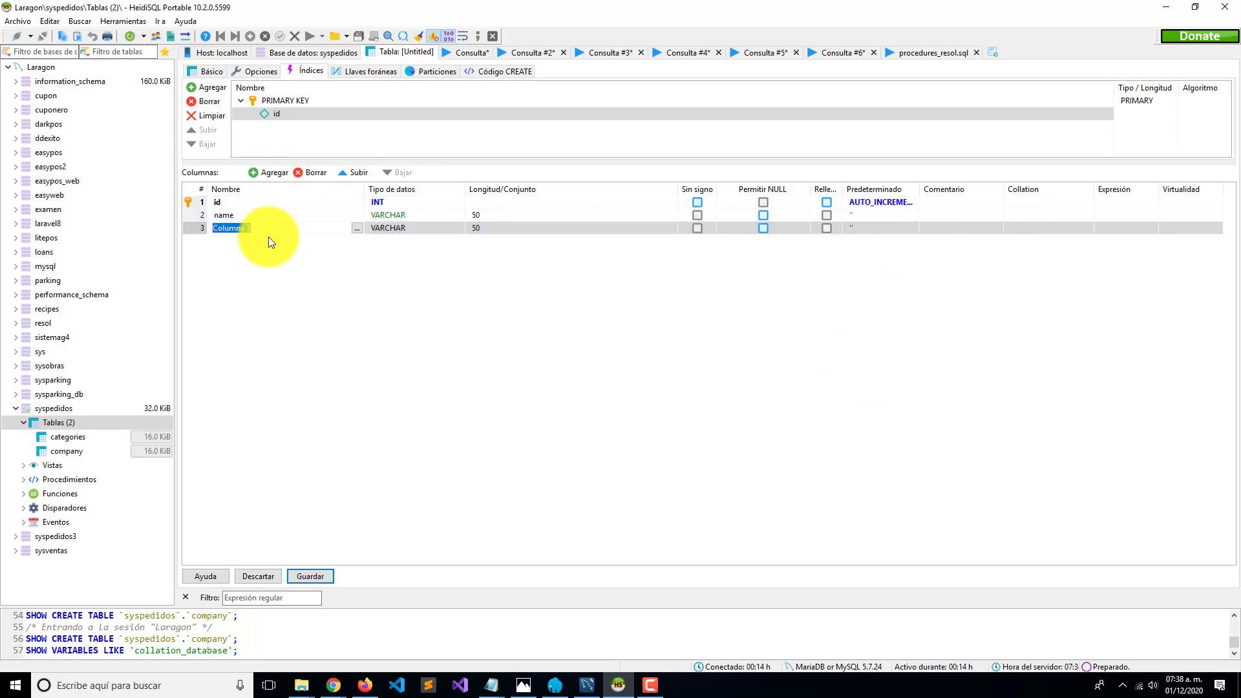
type("phon")
key("BackSpace")
type("one")
left_click(477, 231)
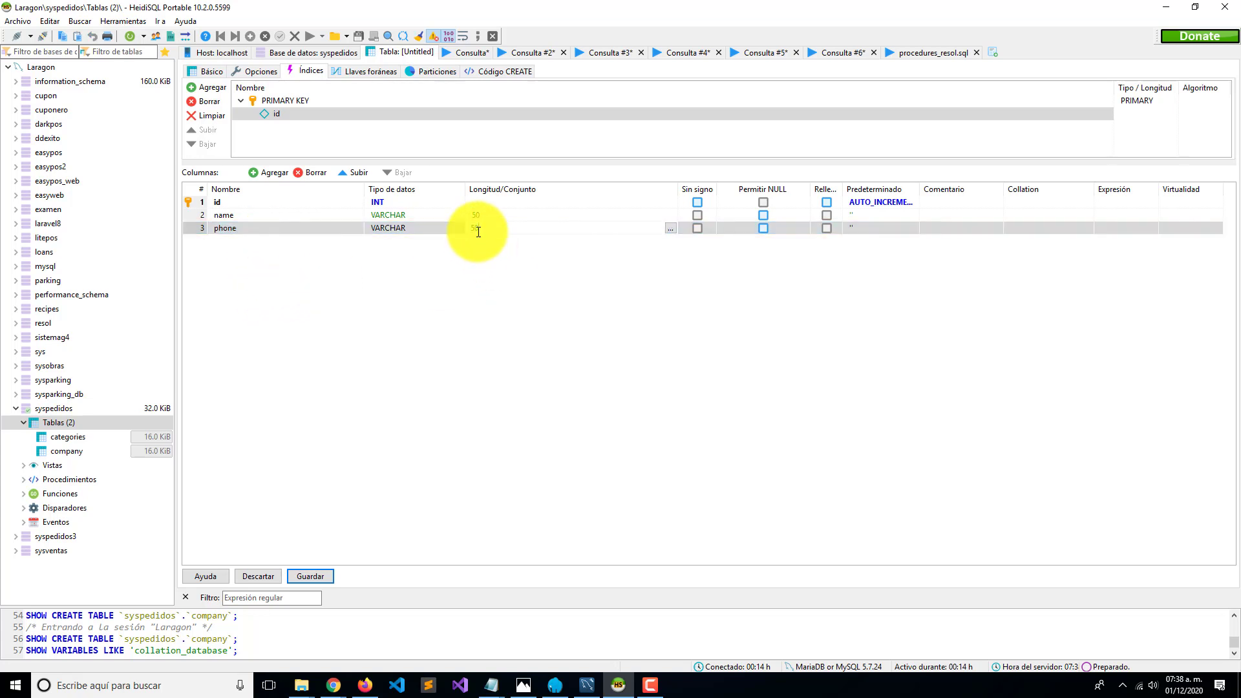
type("12")
key("Return")
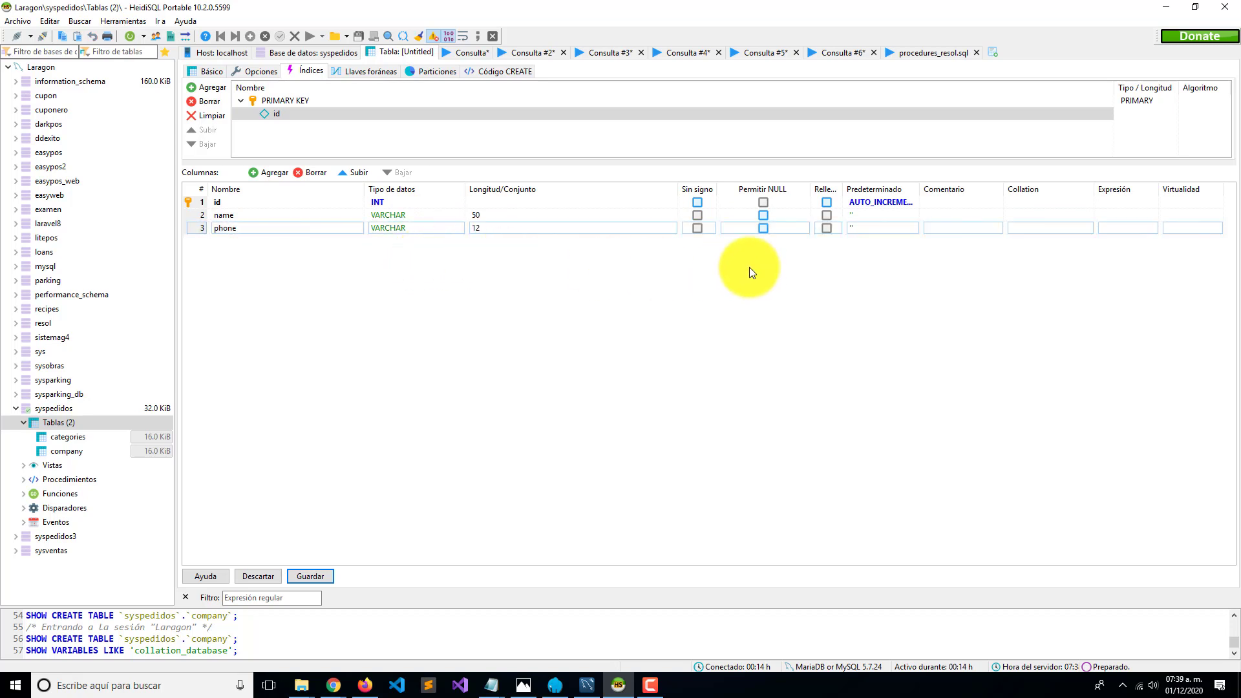
left_click(767, 230)
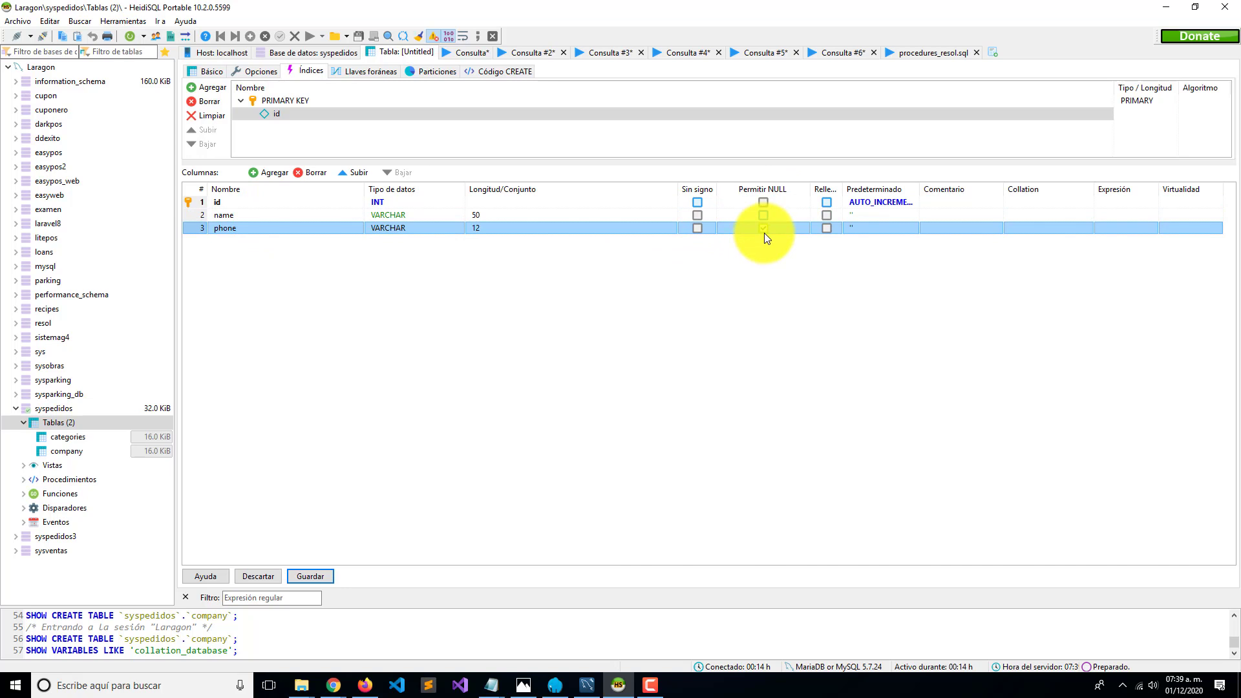
Step: Add a mobile column of type VARCHAR with length 12 that allows NULL values
left_click(272, 173)
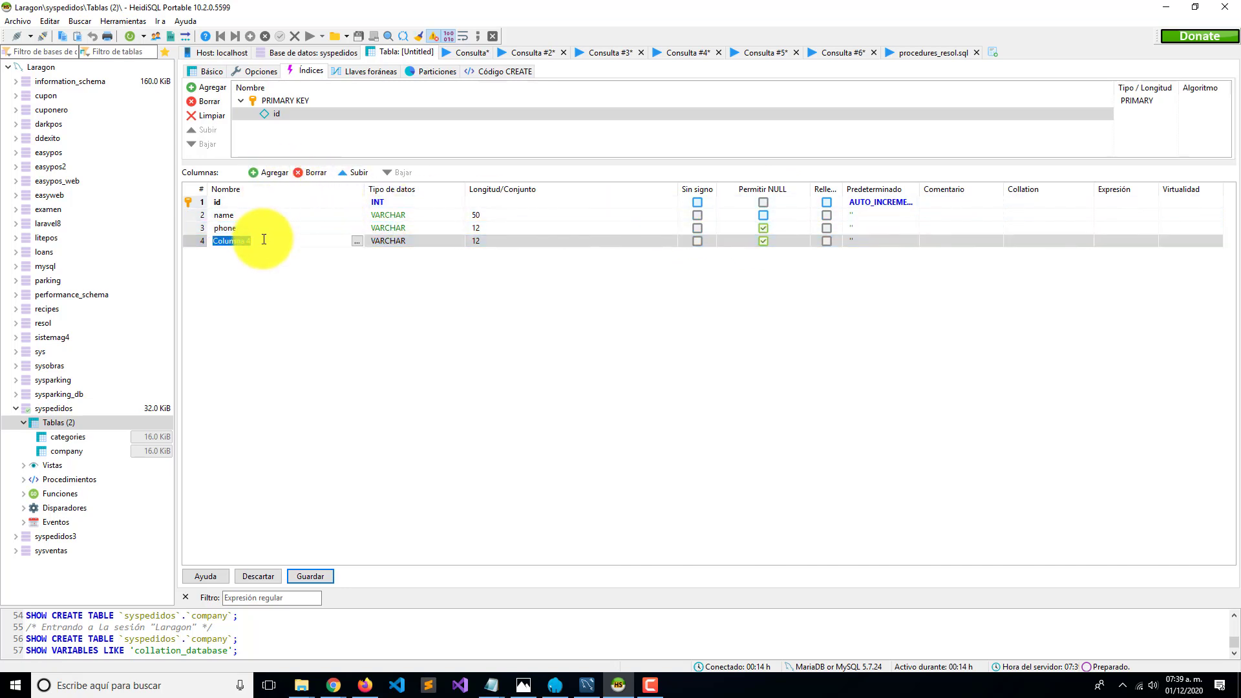
type("mobile")
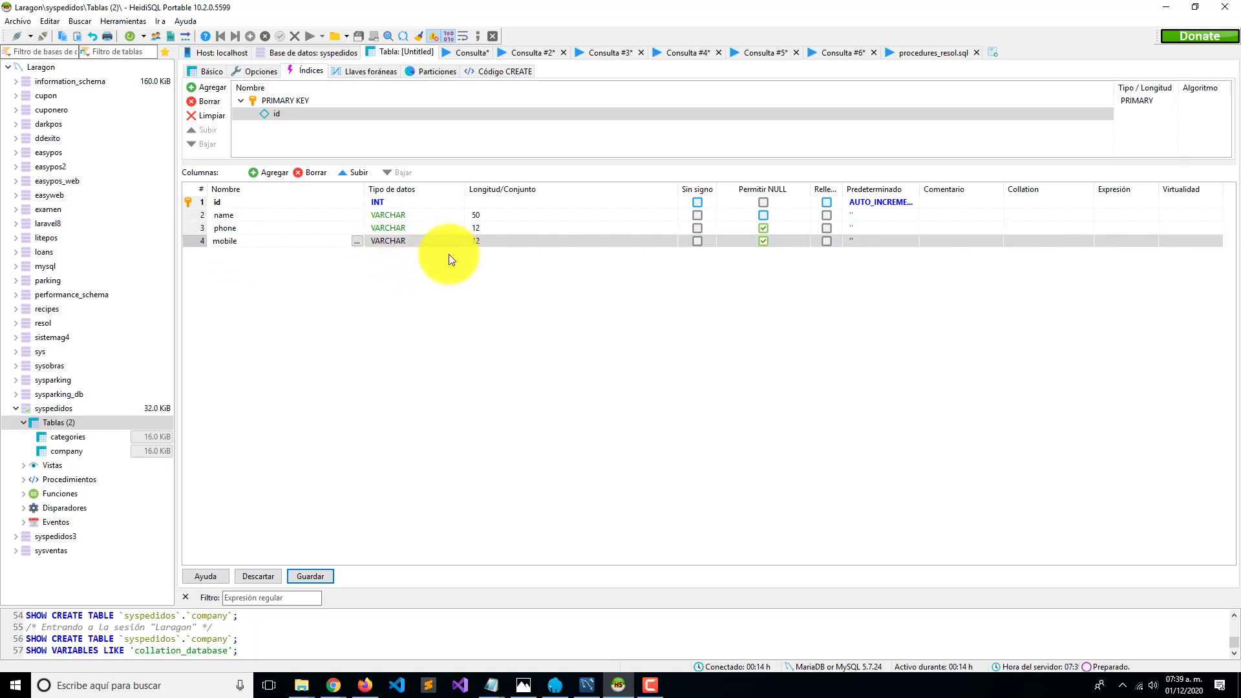
left_click(489, 245)
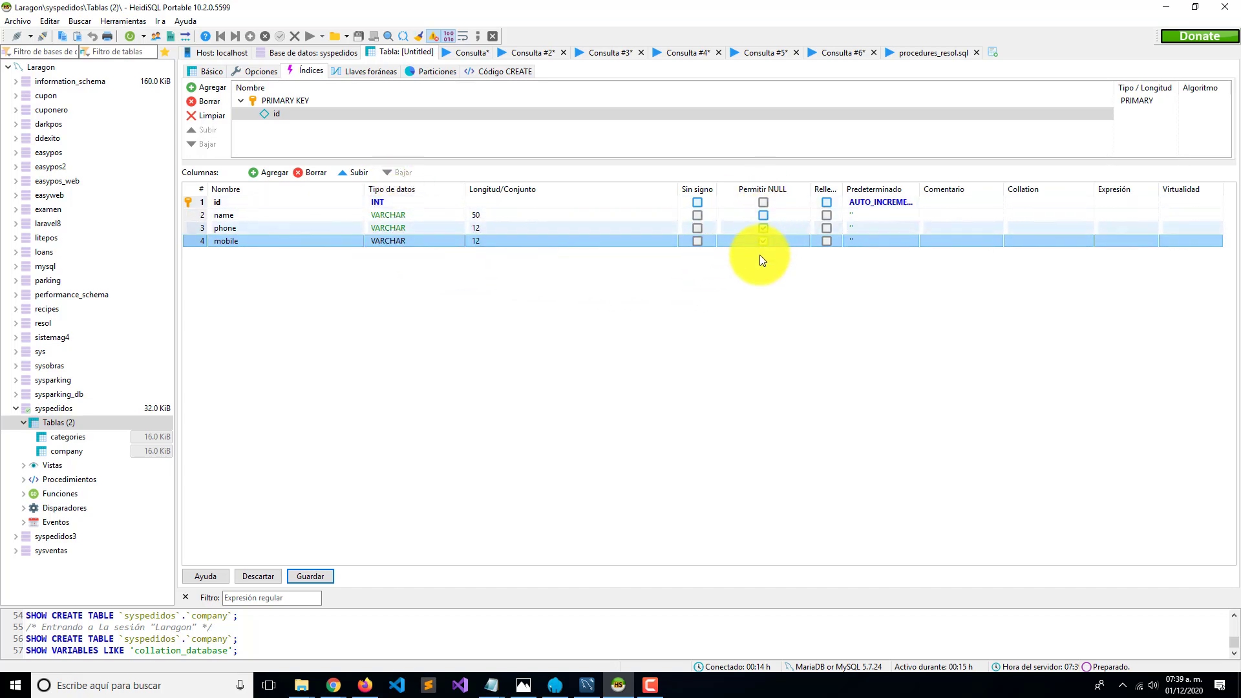
Step: Add an email column of type VARCHAR and set its length to 50
left_click(269, 174)
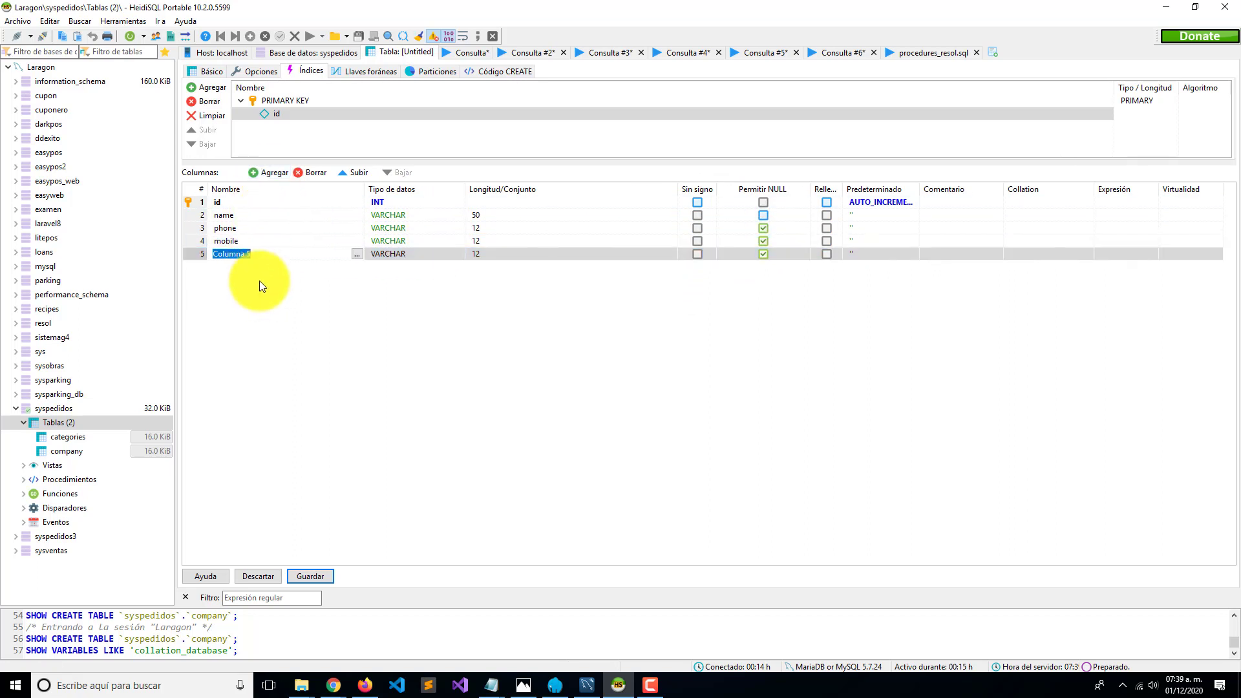
type("email")
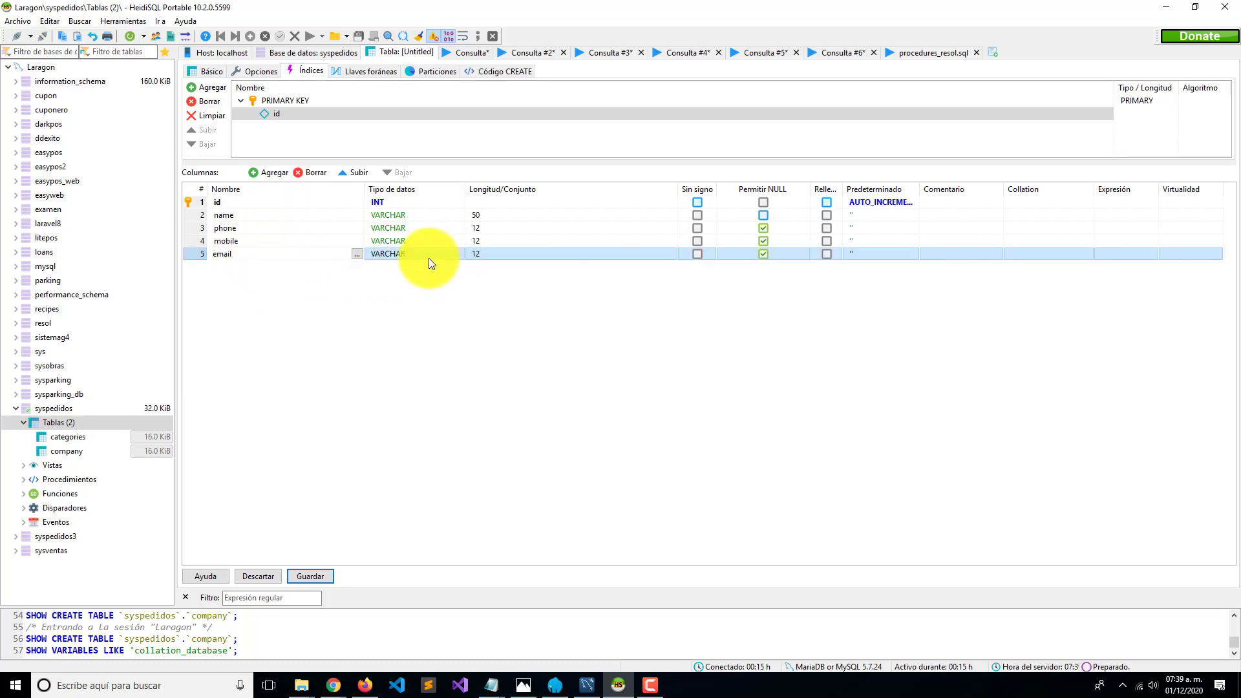
left_click(510, 253)
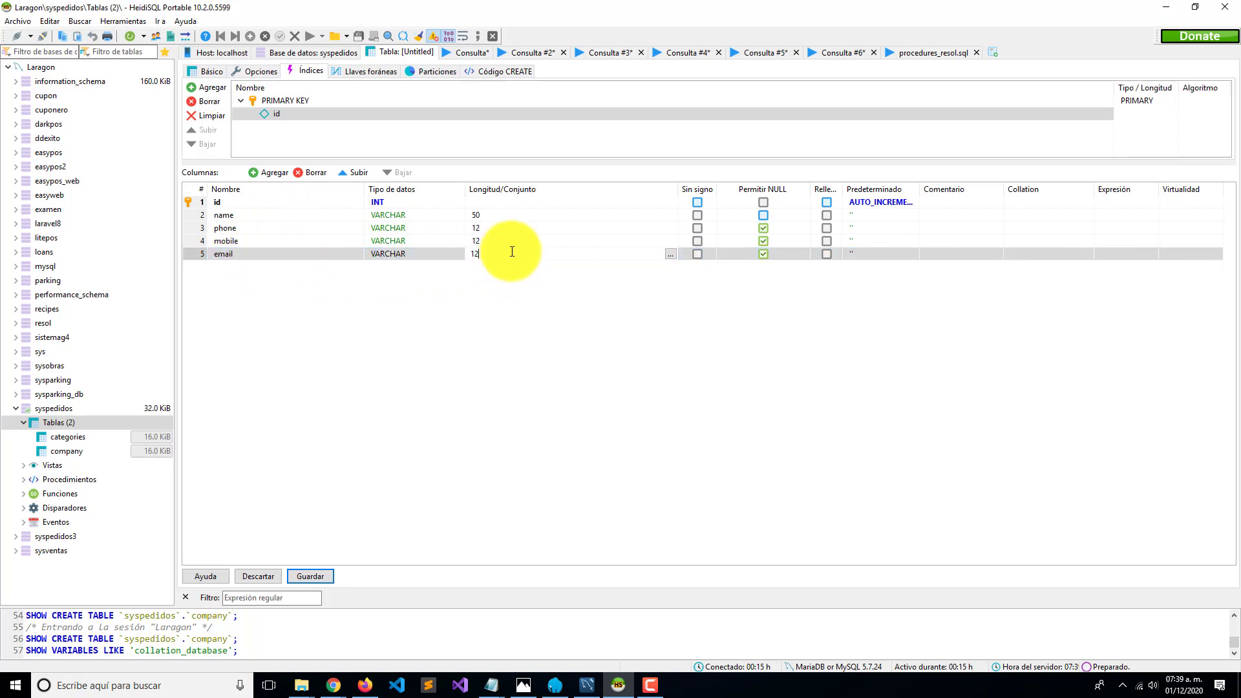
left_click(475, 283)
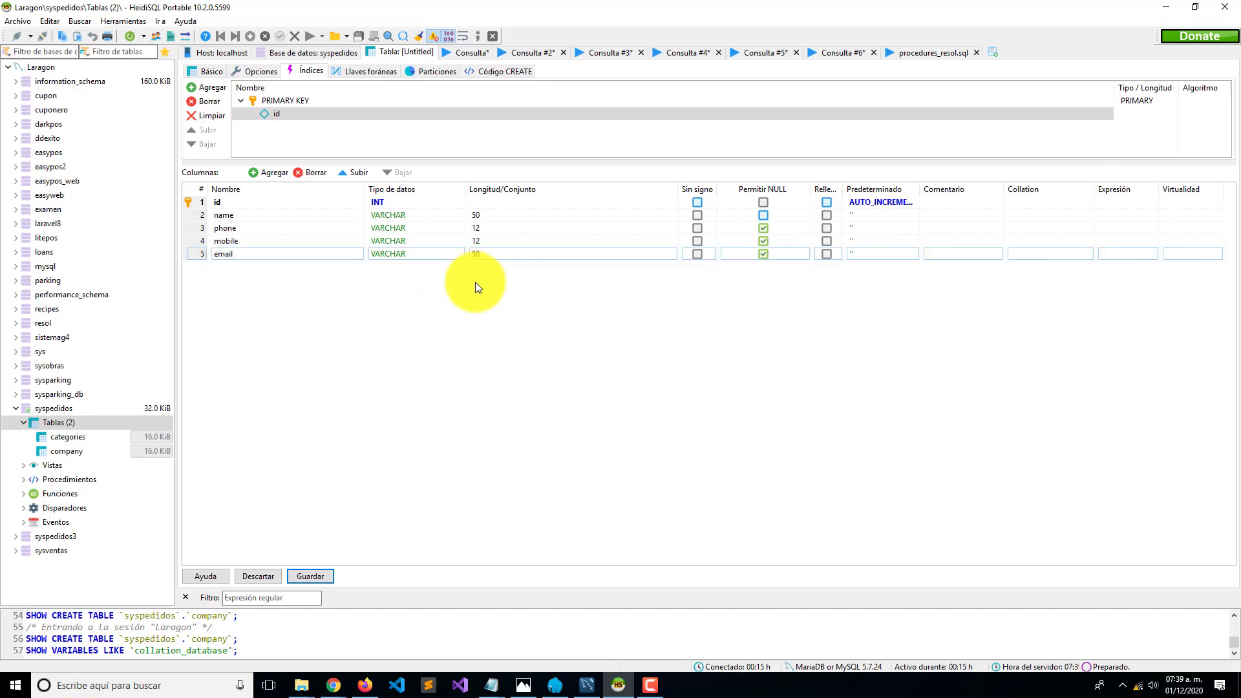
left_click(385, 254)
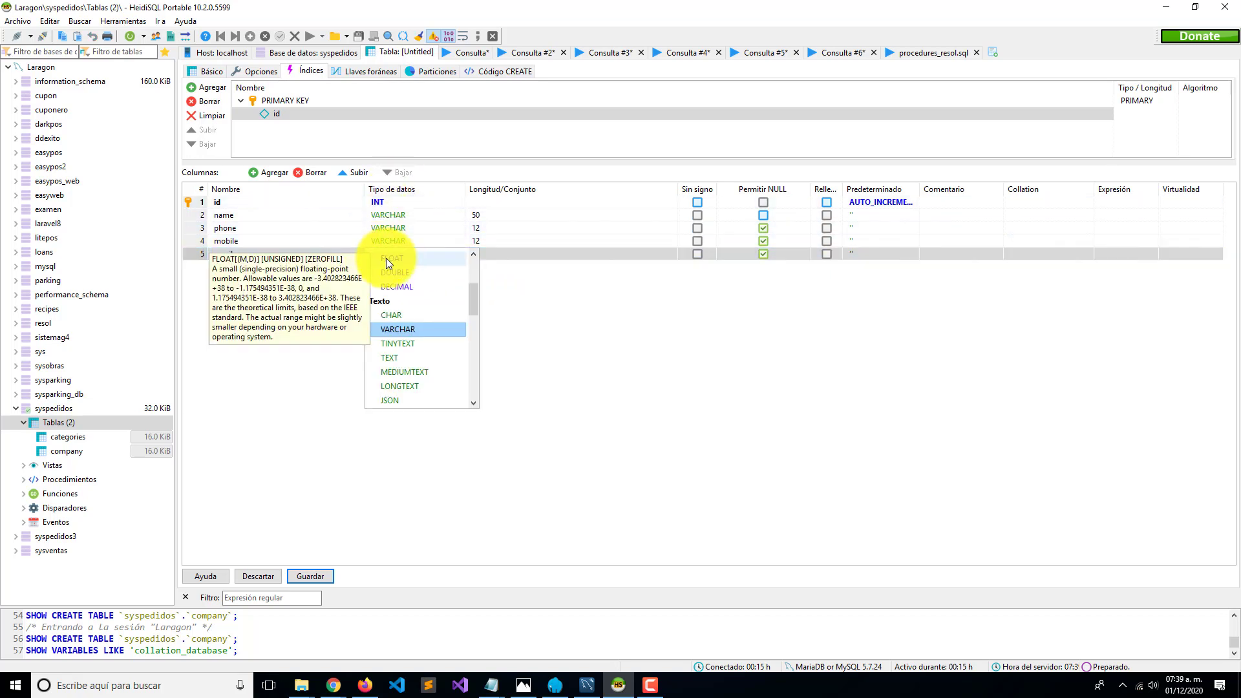
left_click(568, 307)
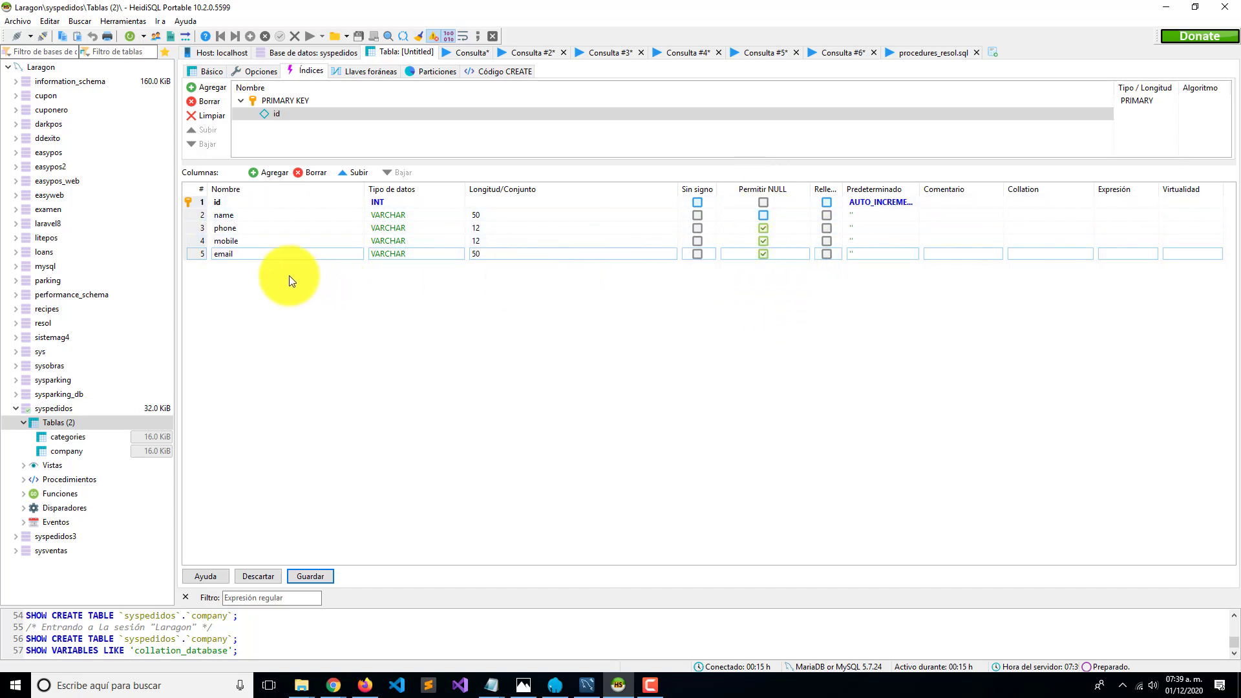
Step: Add an address column of type VARCHAR and set its length to 255
left_click(266, 174)
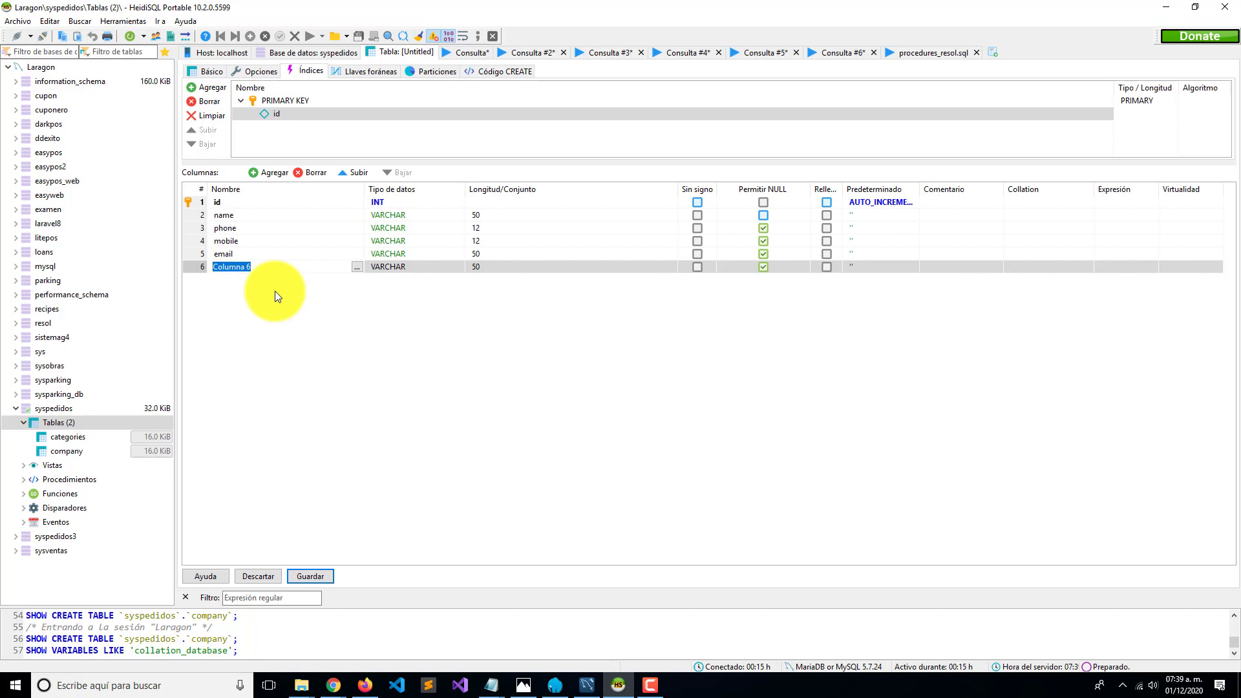
type("address")
left_click(409, 272)
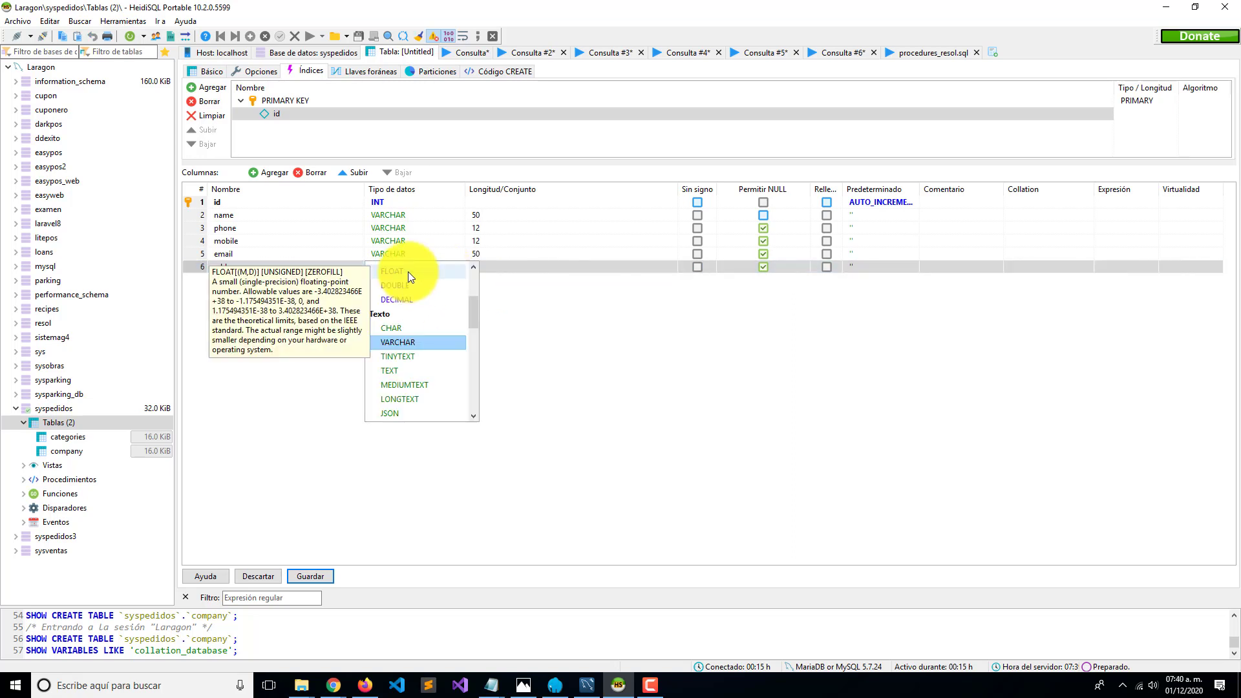
left_click(408, 272)
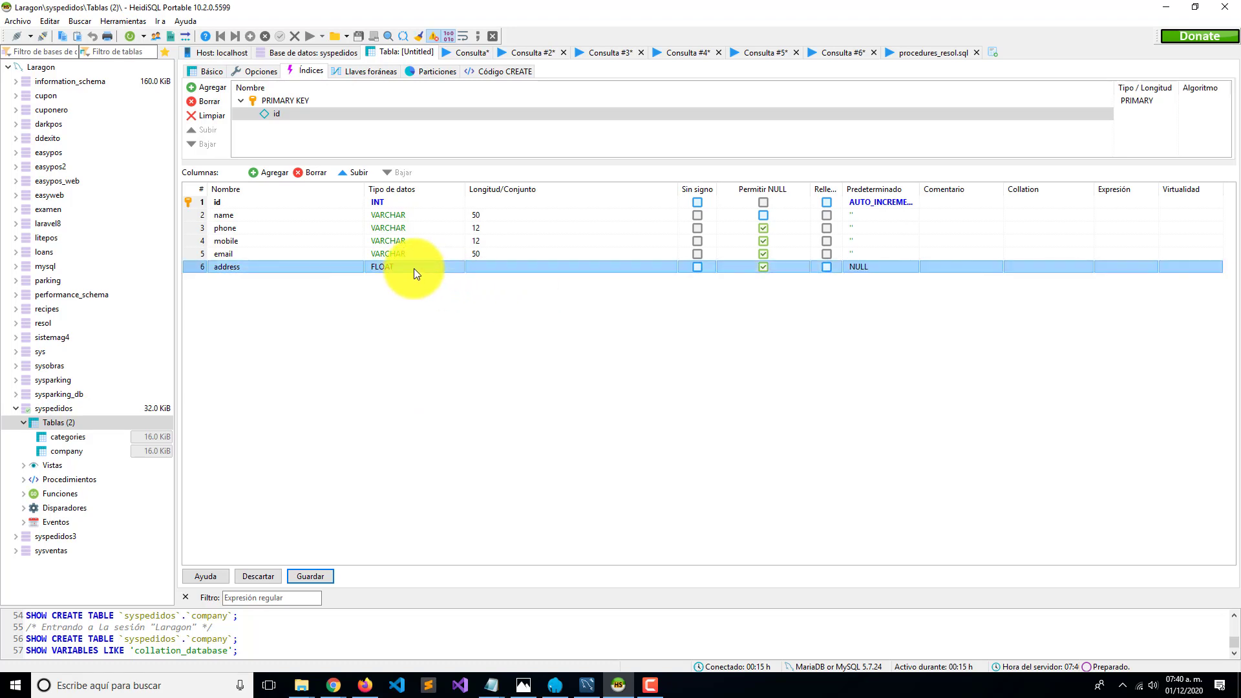
left_click(414, 268)
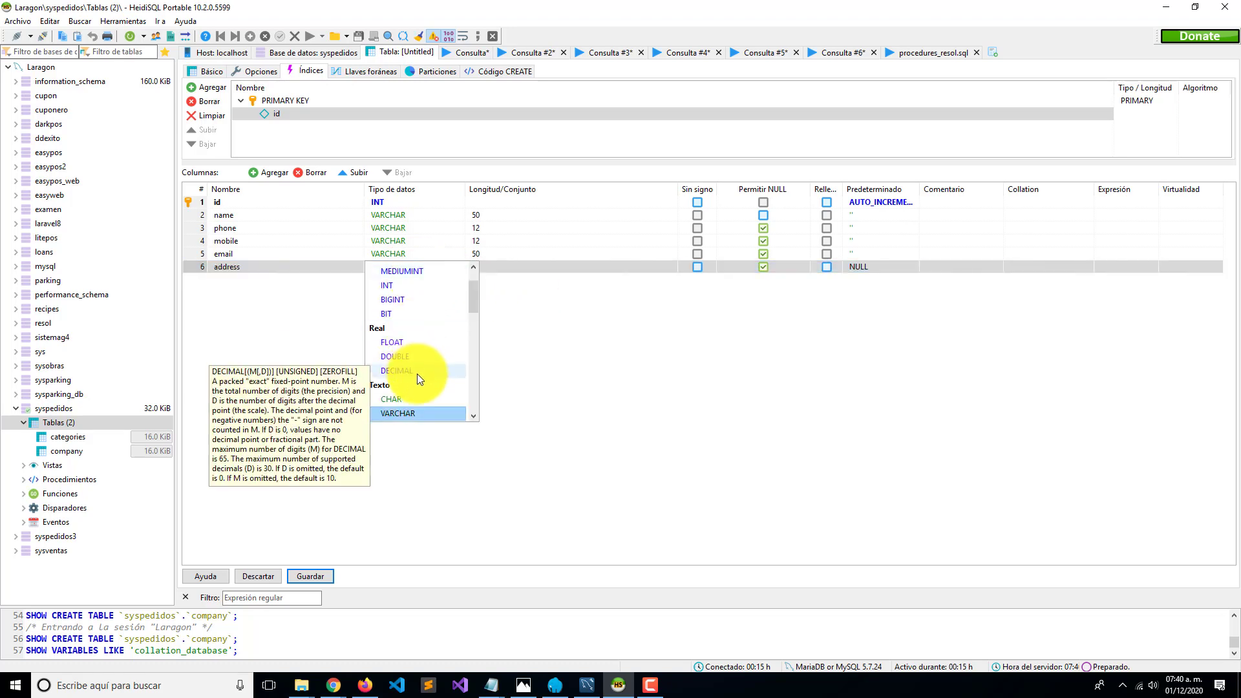
left_click(410, 417)
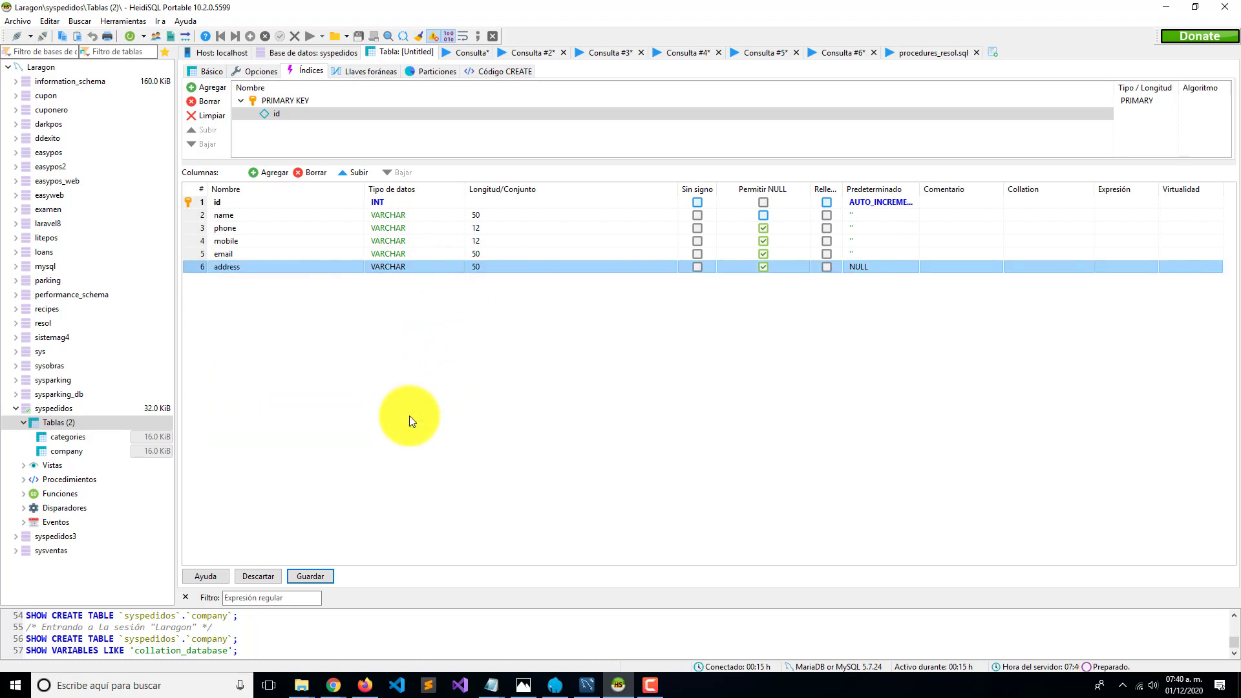
left_click(485, 270)
type("2")
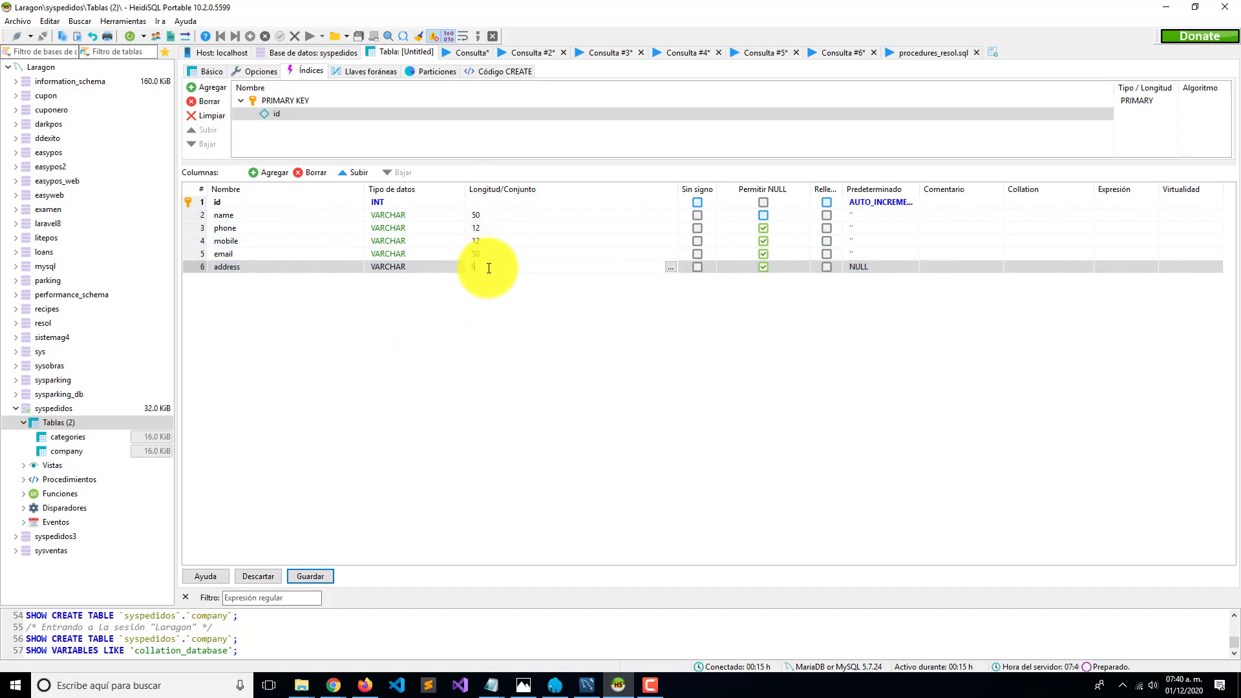
type("55")
left_click(583, 319)
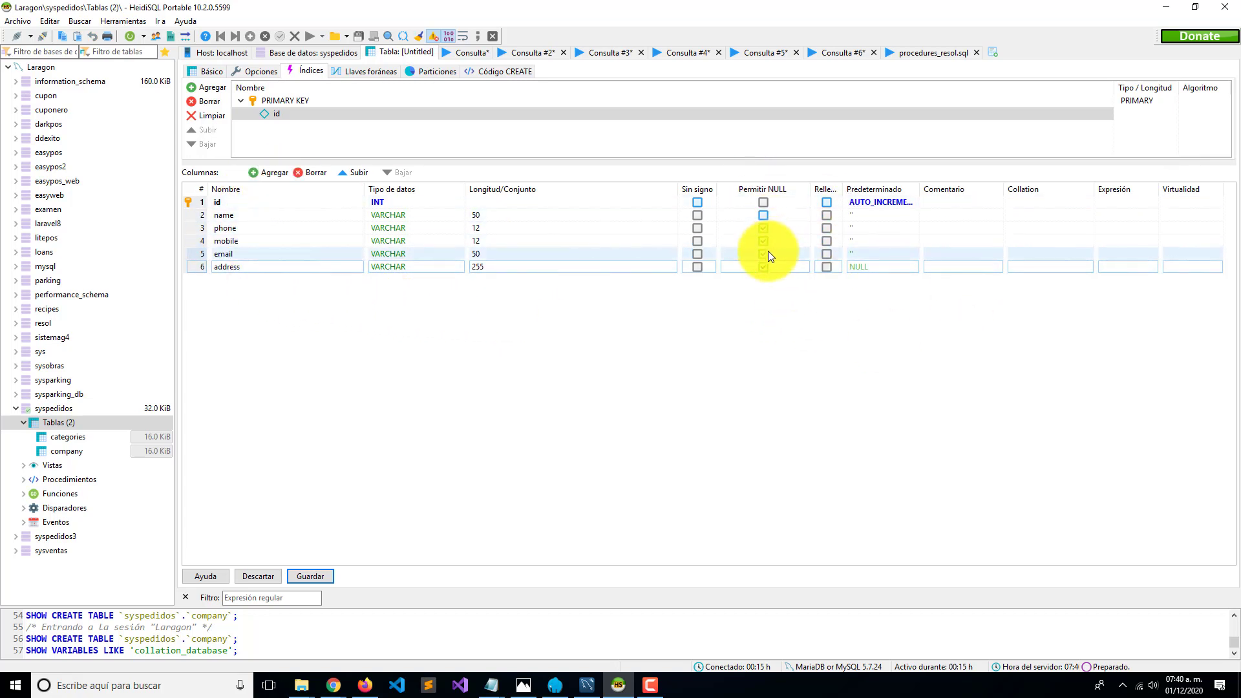
Step: Add a reference column of type VARCHAR with length 255 below the address column
left_click(267, 173)
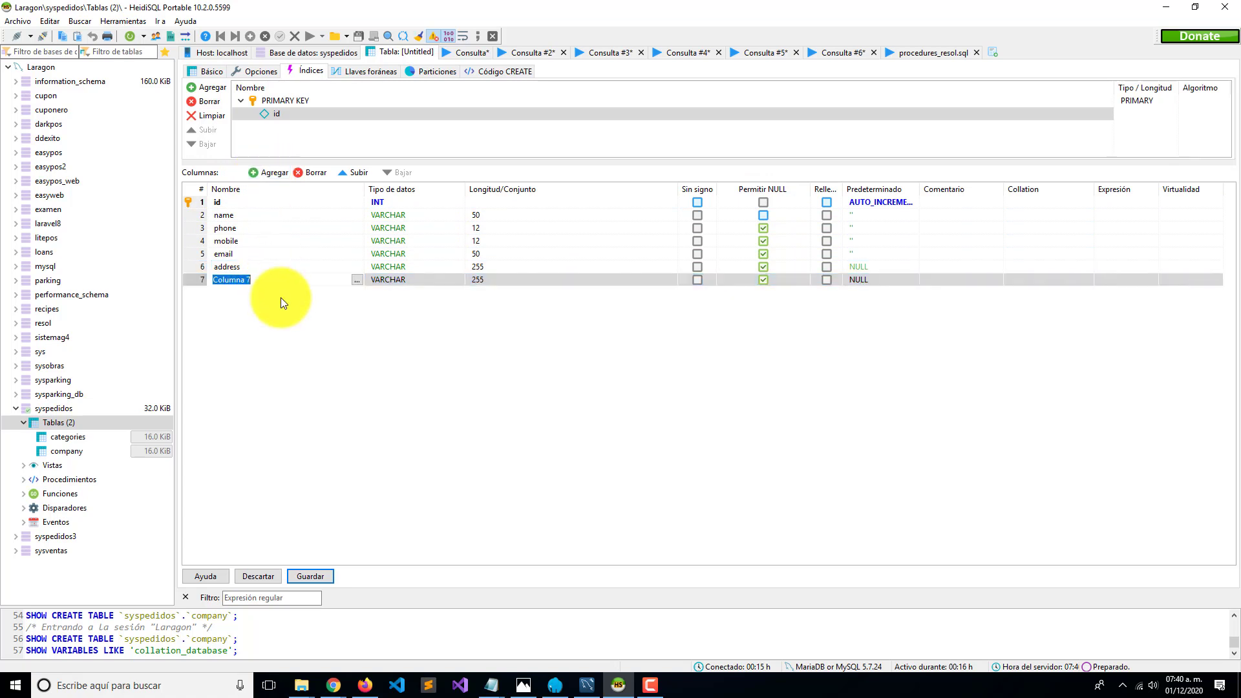
type("reference")
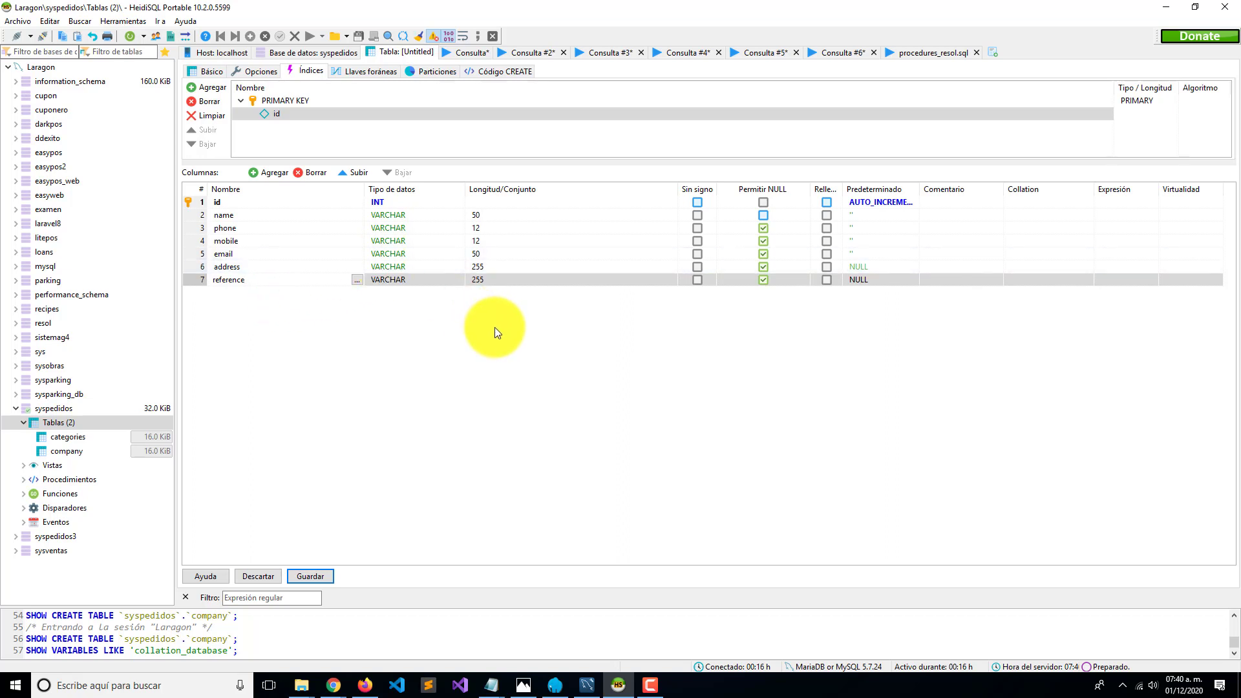
left_click(503, 279)
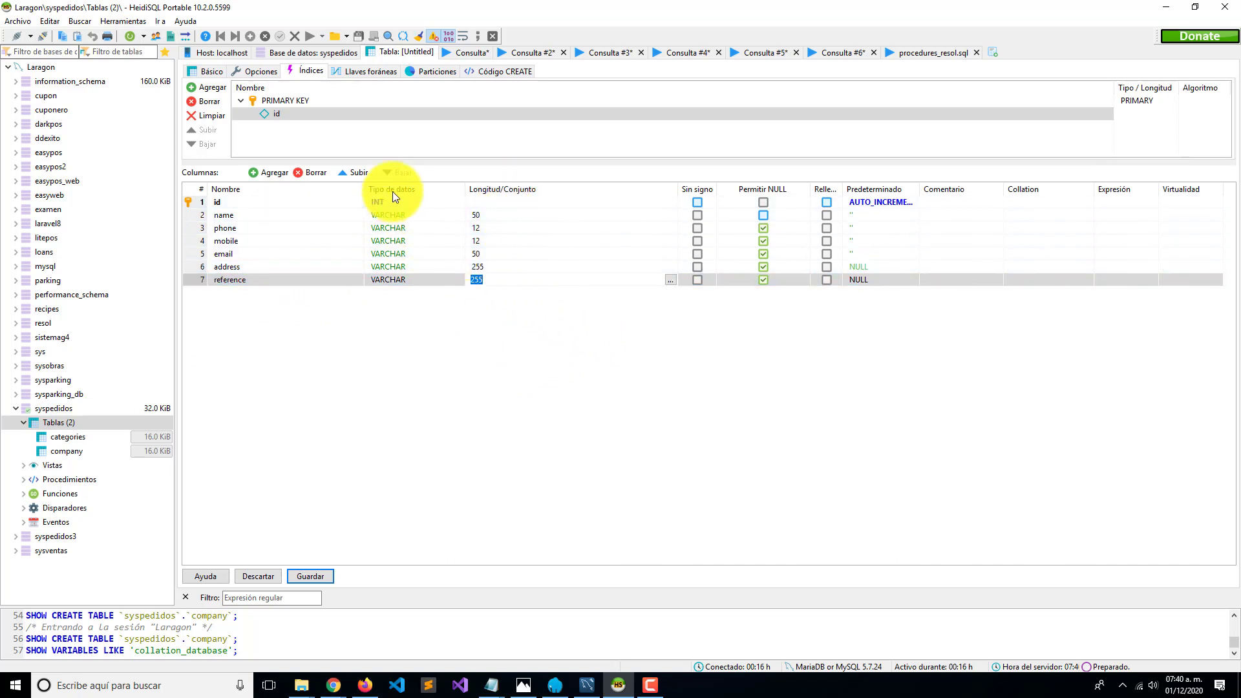
left_click(591, 294)
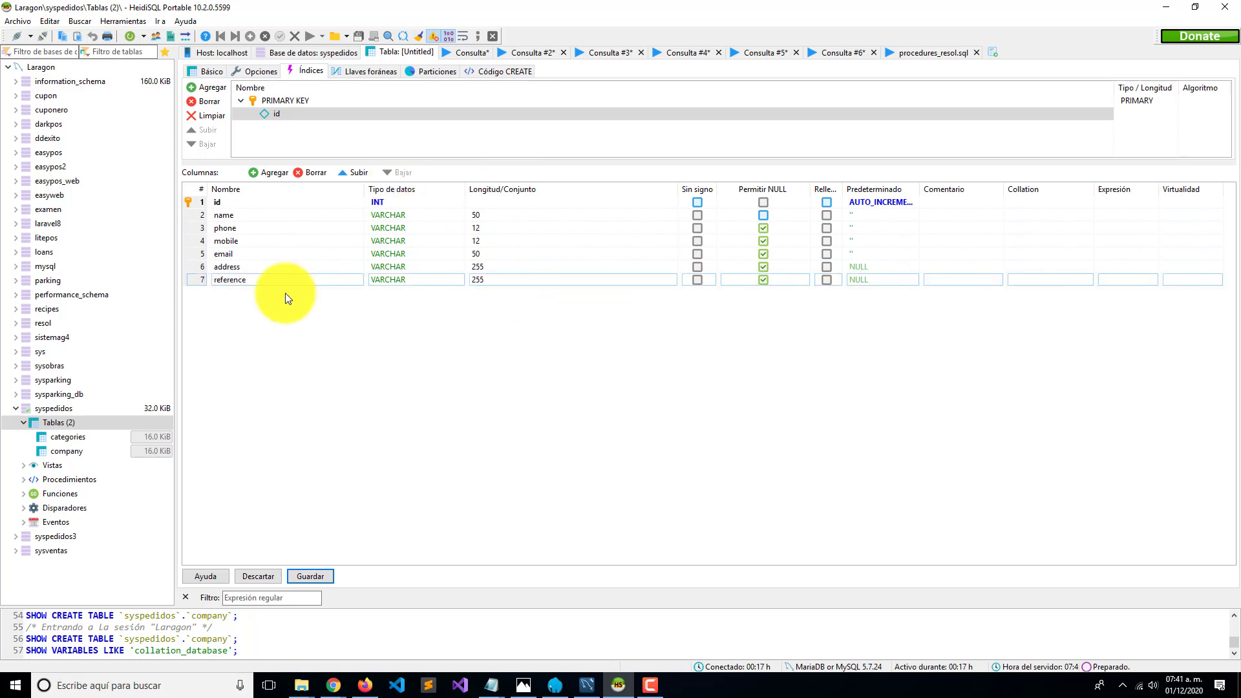
Step: Add a promotion column of type TINYINT that allows NULL values and save the customers table
left_click(271, 172)
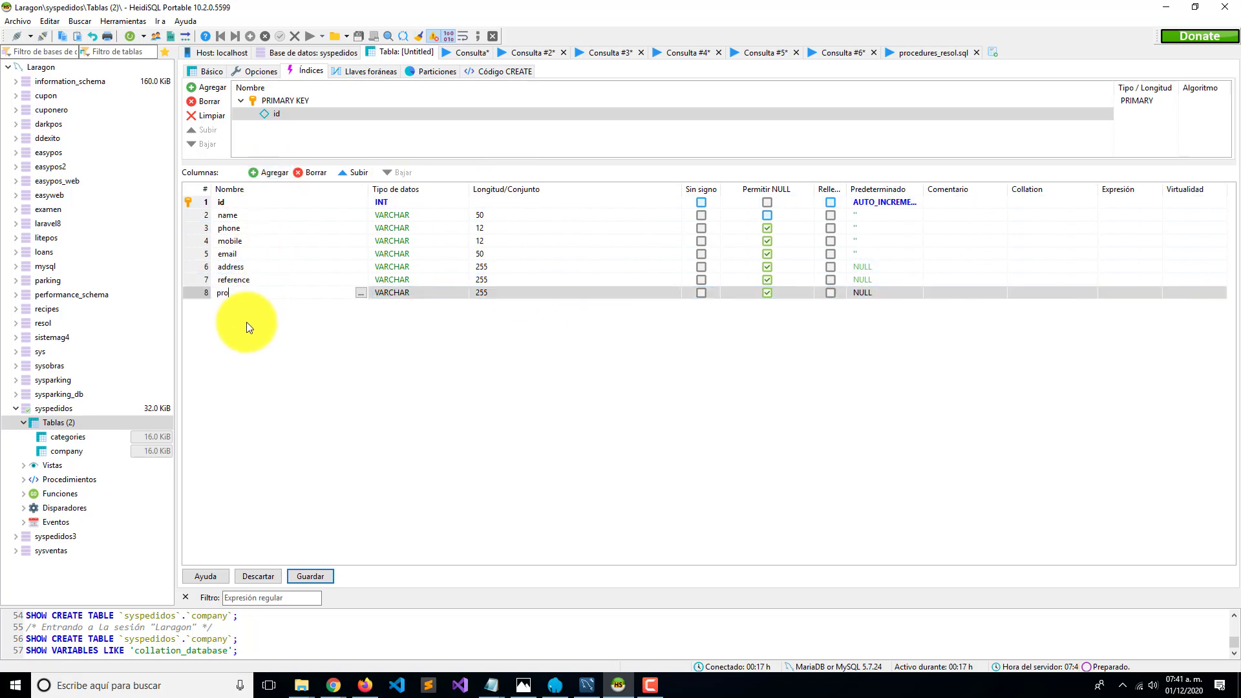
left_click(327, 331)
left_click(401, 294)
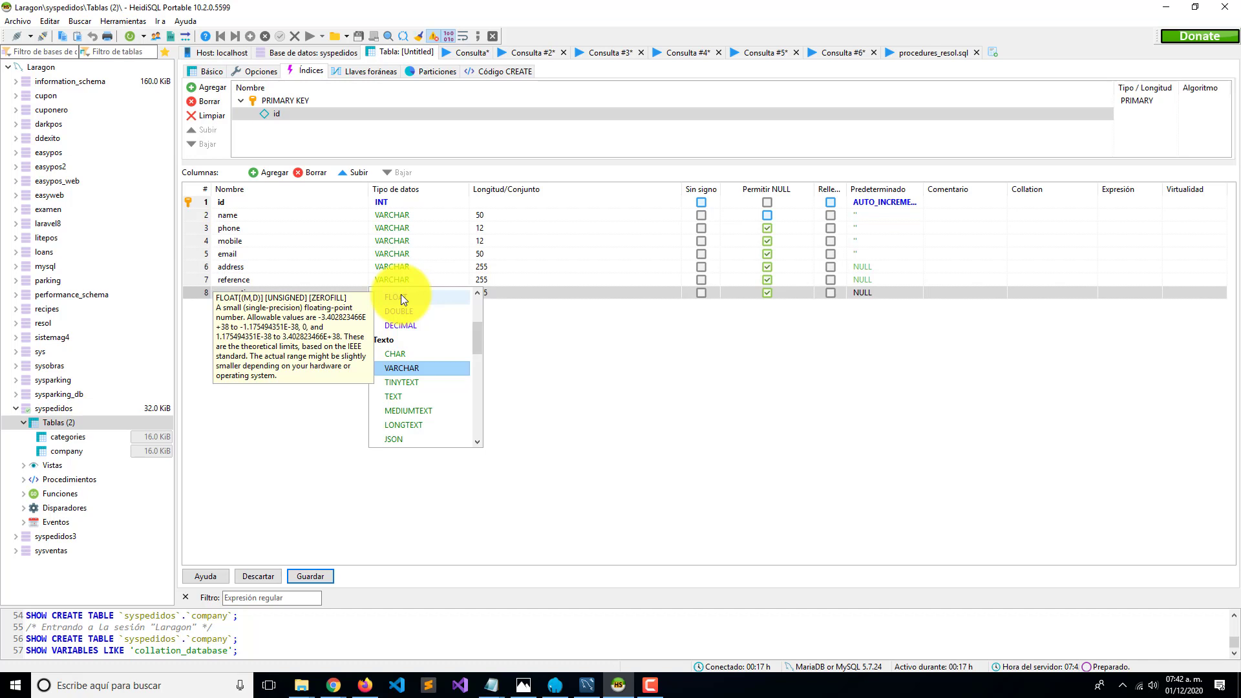
scroll(402, 299, "up", 2)
left_click(401, 299)
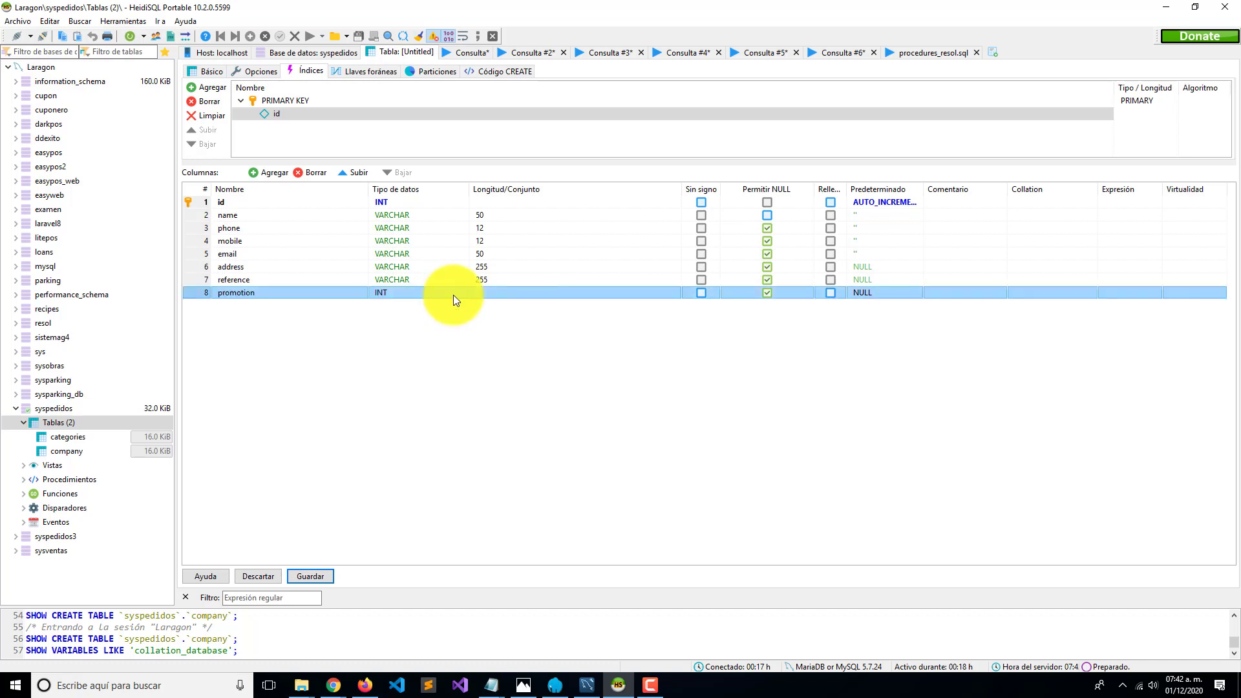
left_click(453, 296)
left_click(403, 309)
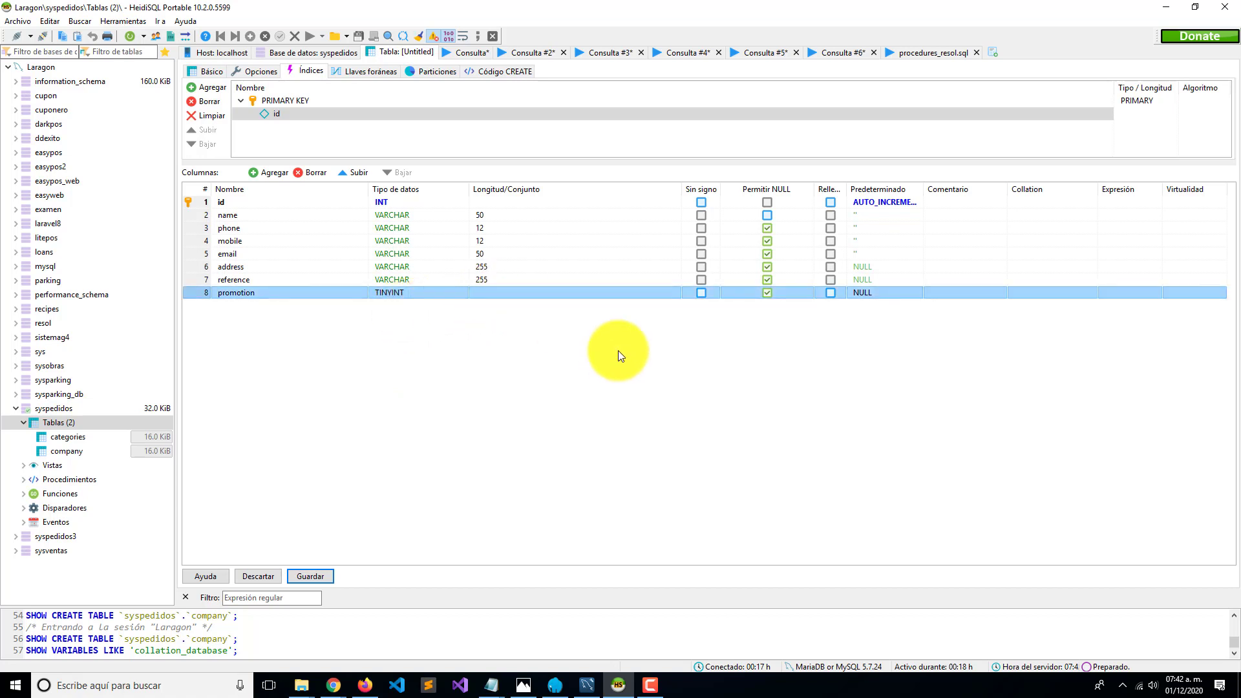
left_click(501, 310)
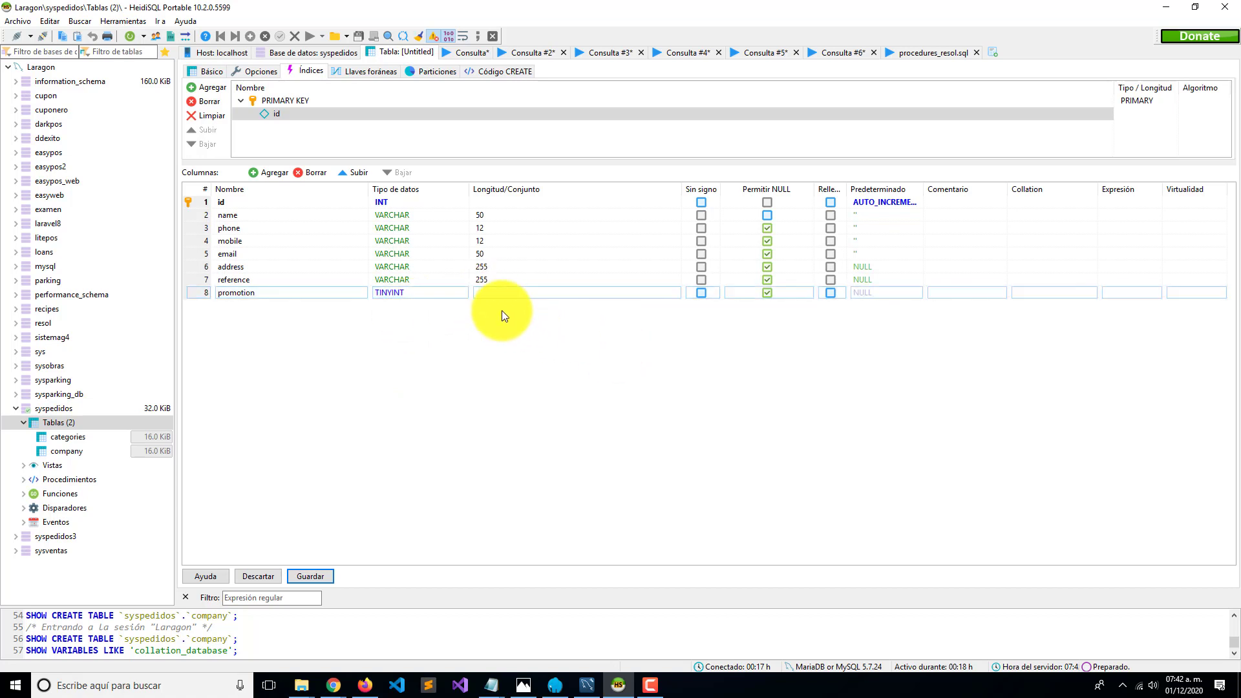
left_click(318, 576)
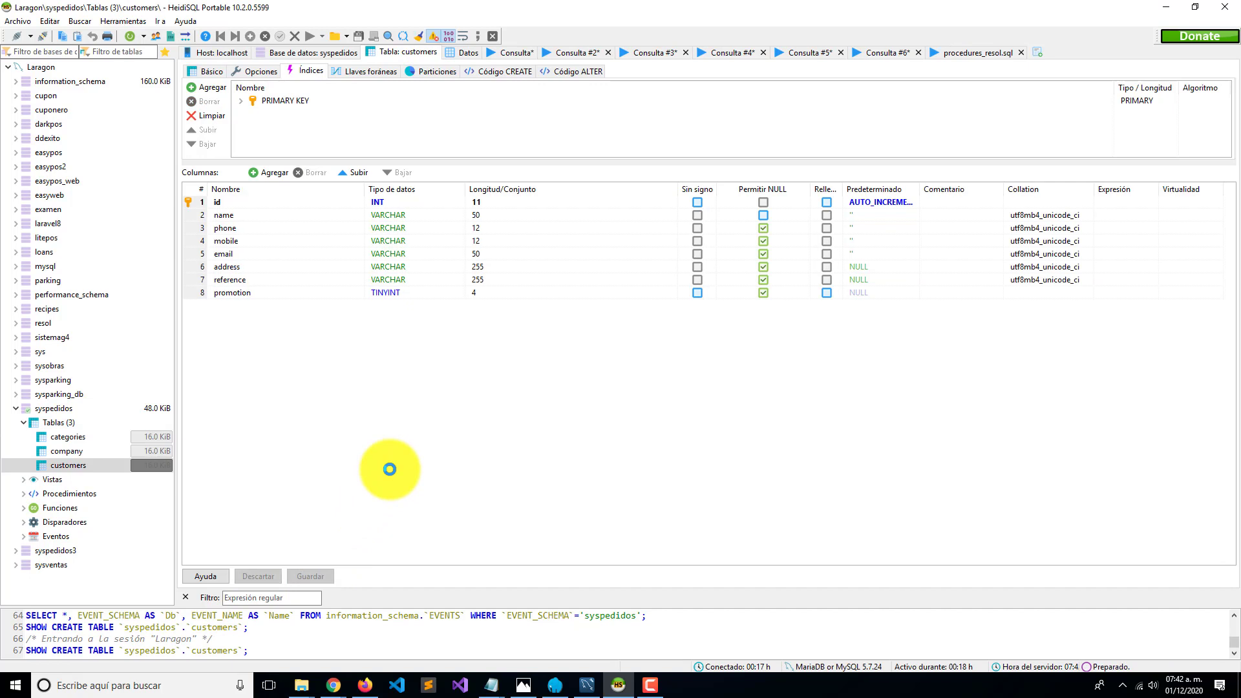